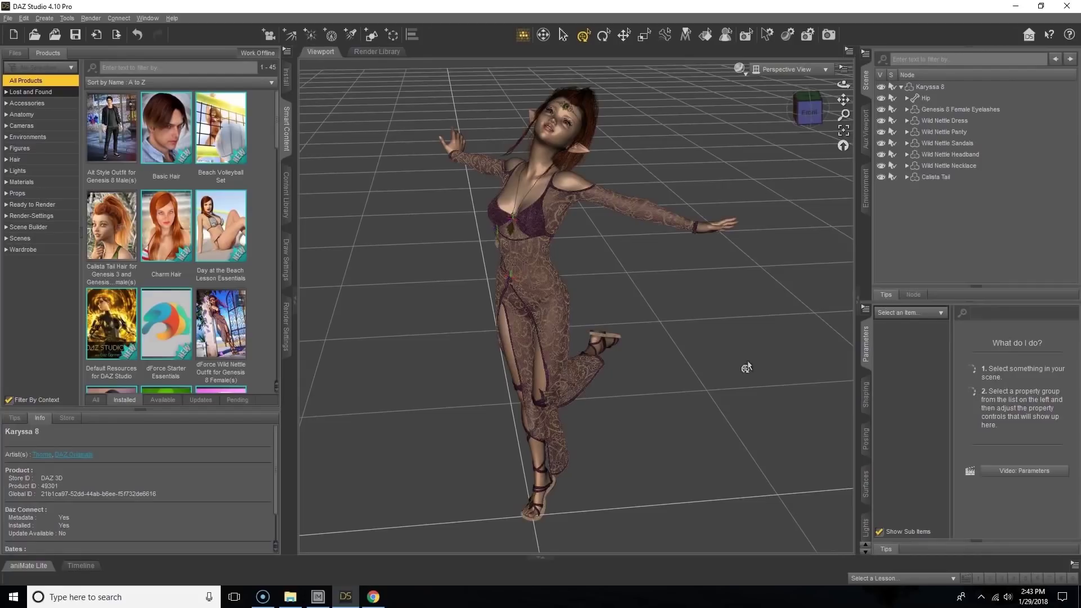
Browse the Karyssa 8 product details in the online Product Library.
click(637, 358)
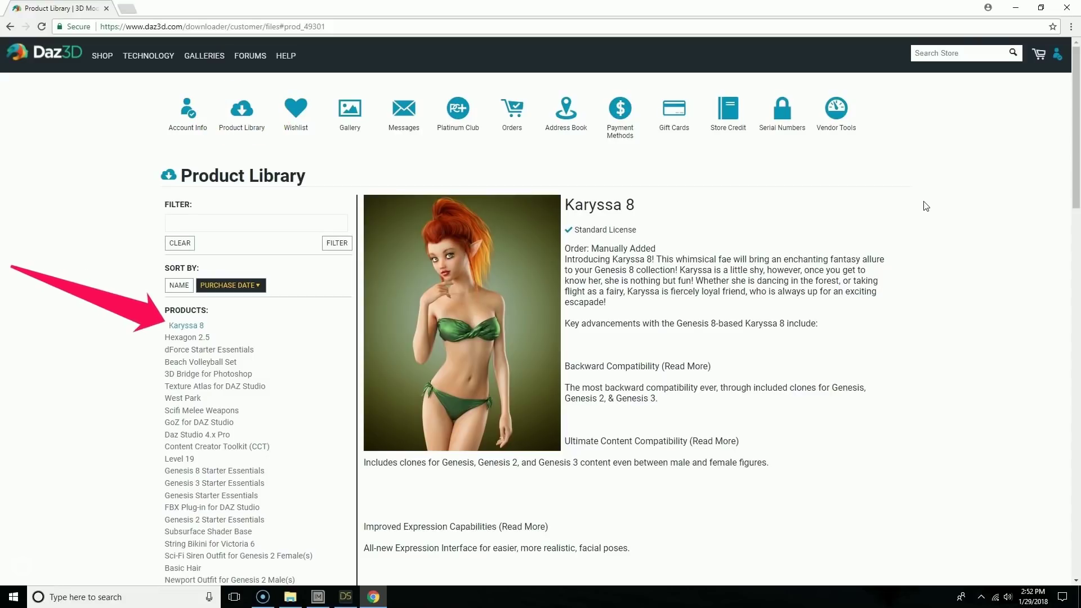
scroll(951, 194, down, 20)
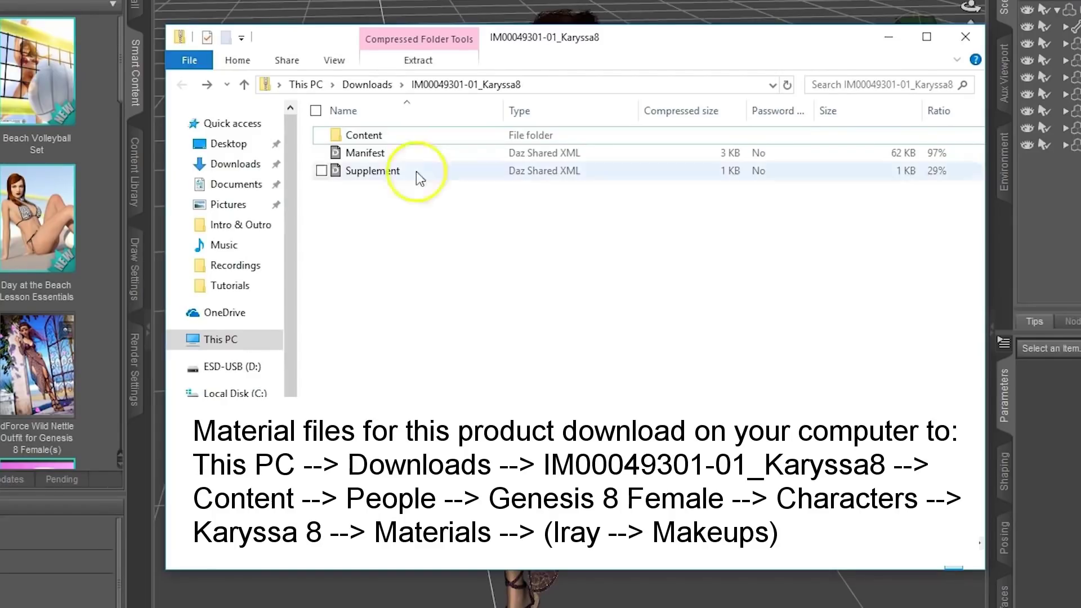
double_click(373, 134)
double_click(385, 153)
double_click(392, 136)
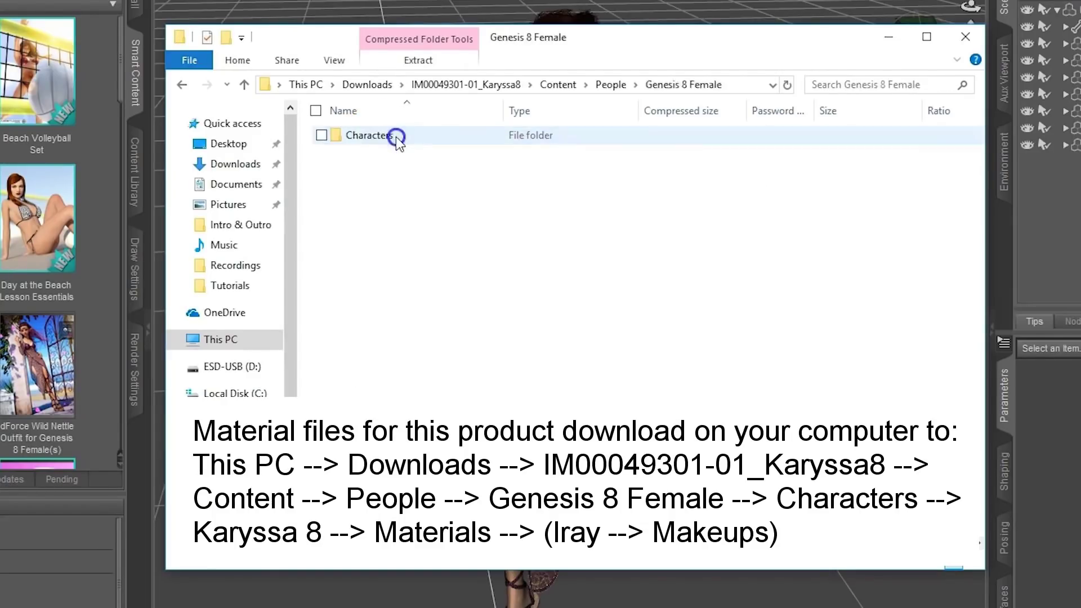
double_click(394, 137)
double_click(396, 139)
double_click(397, 141)
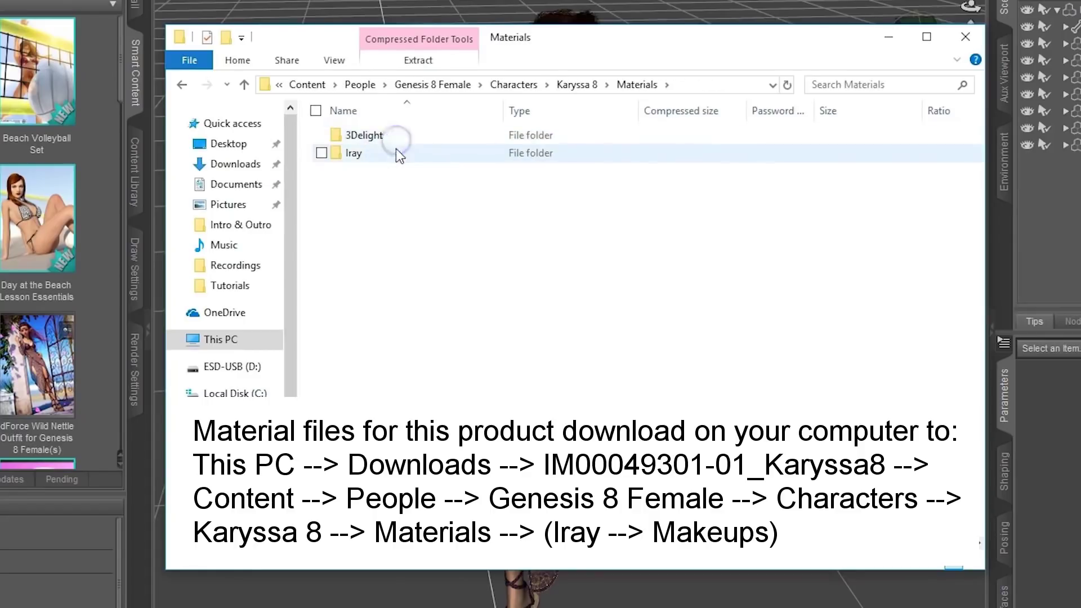
double_click(420, 152)
double_click(427, 190)
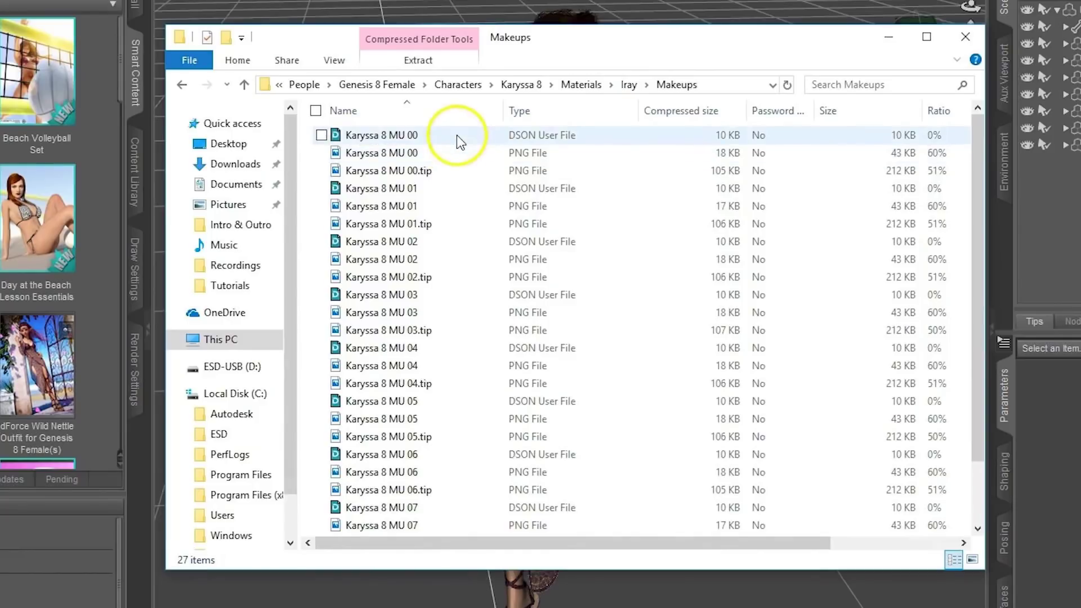
scroll(458, 138, down, 1)
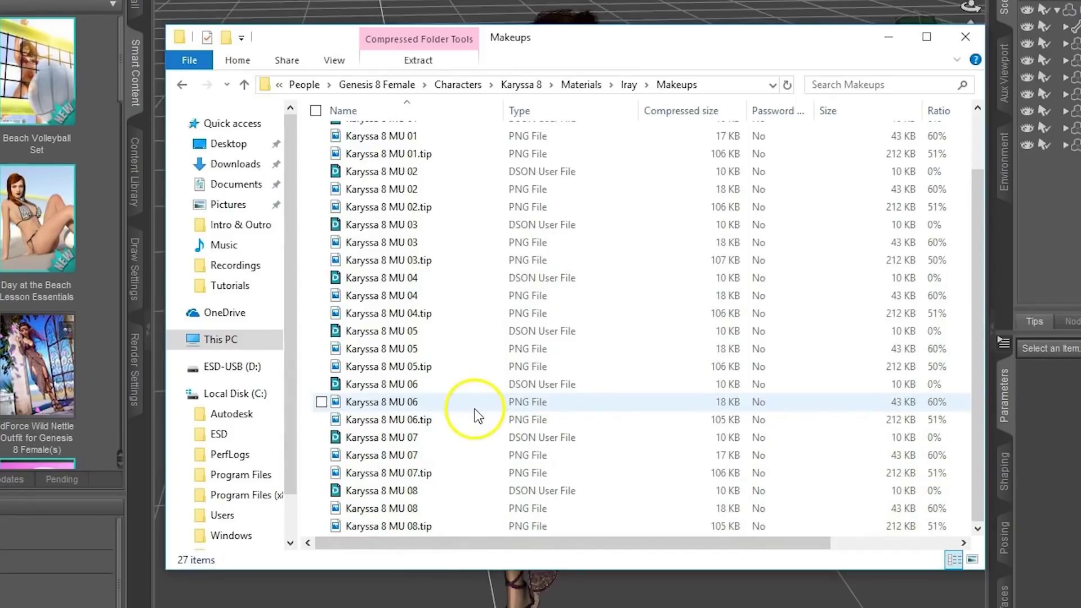
scroll(479, 394, up, 2)
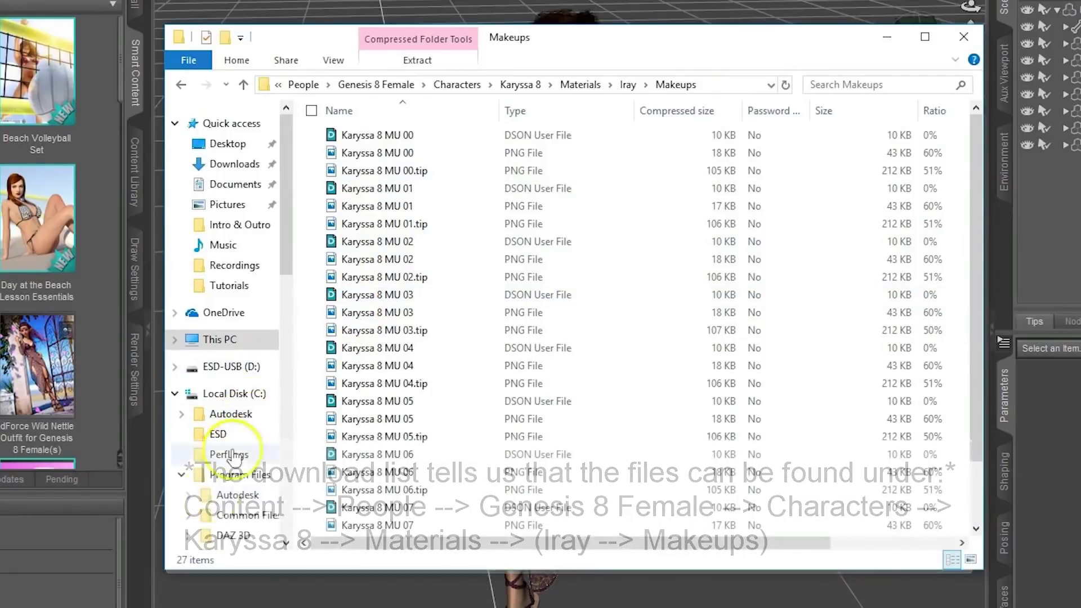
Go to the People folder in My DAZ 3D Library under Local Disk (C:) > Users > Public > Public Documents.
click(181, 476)
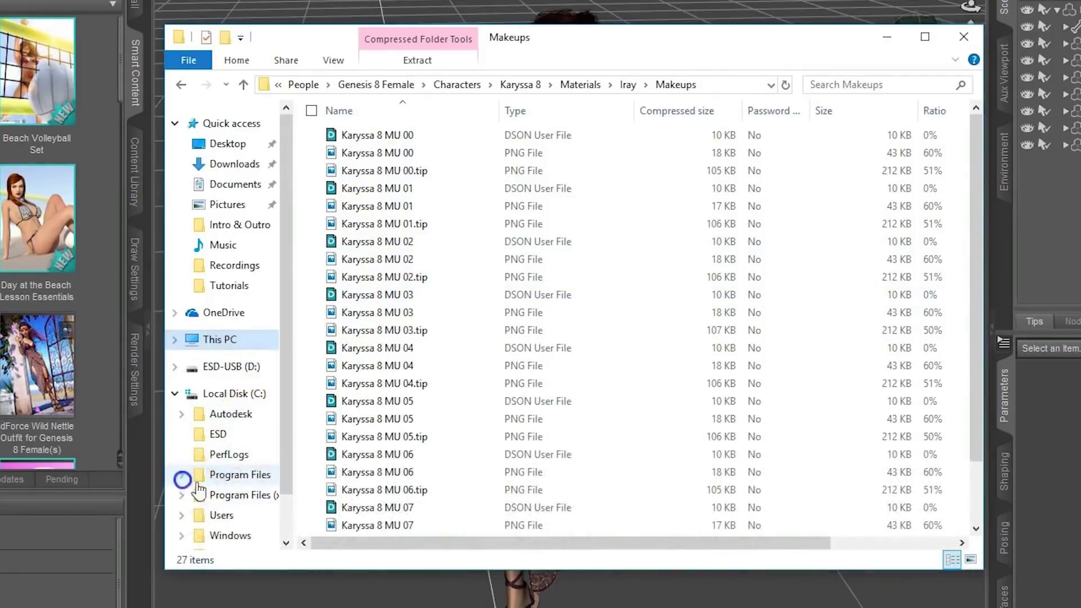
scroll(290, 493, down, 1)
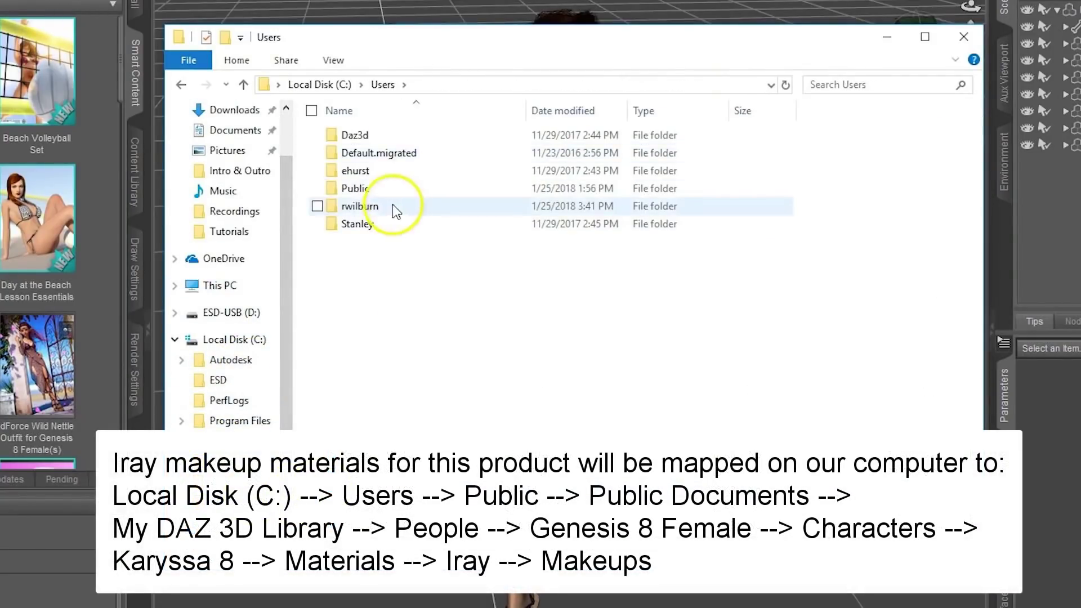
double_click(388, 189)
double_click(434, 142)
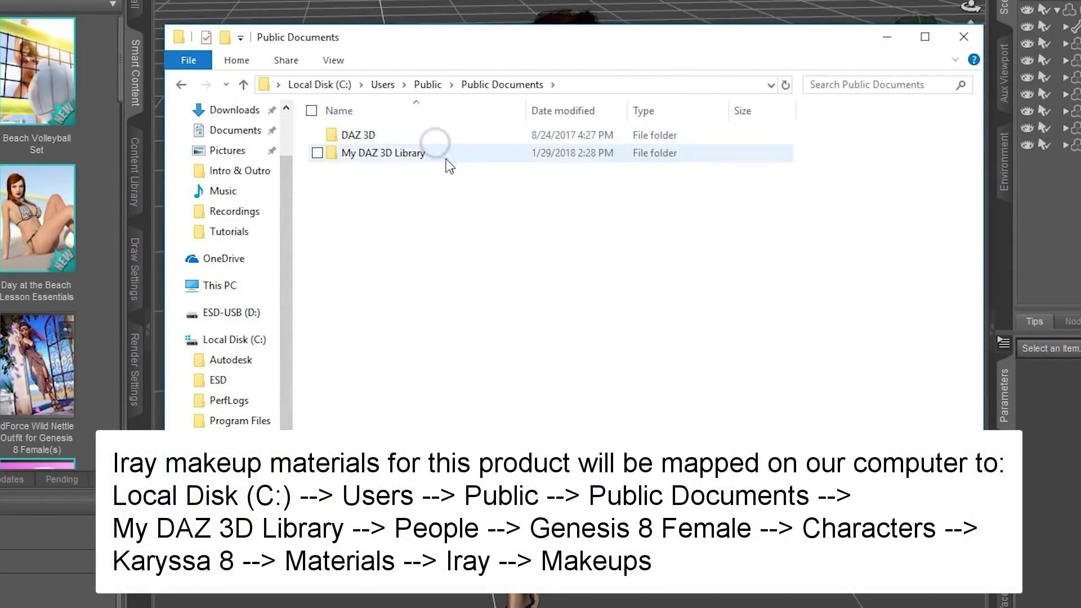
double_click(456, 153)
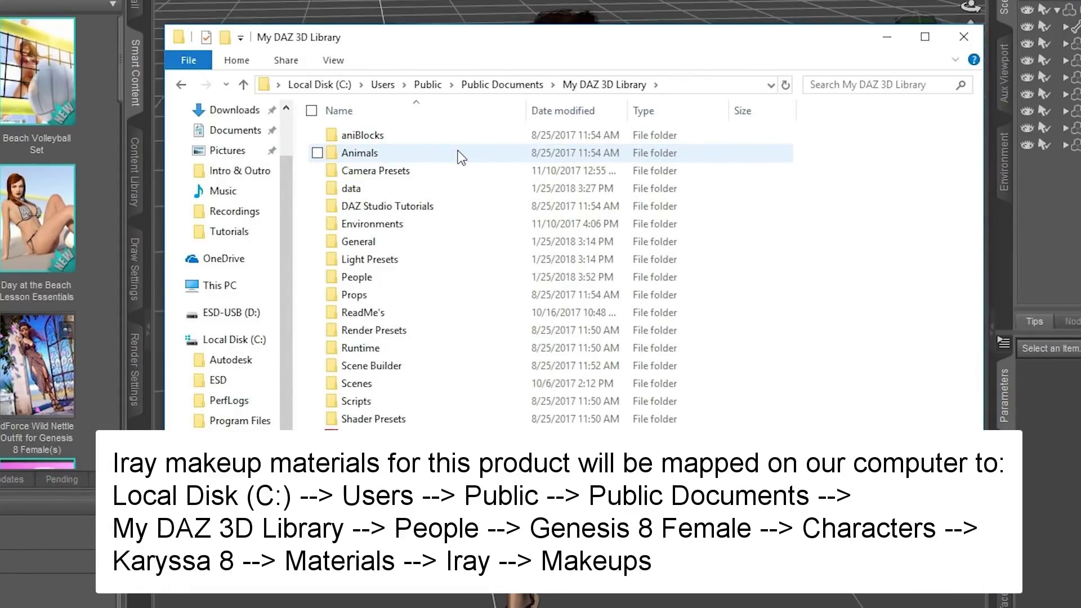
double_click(422, 279)
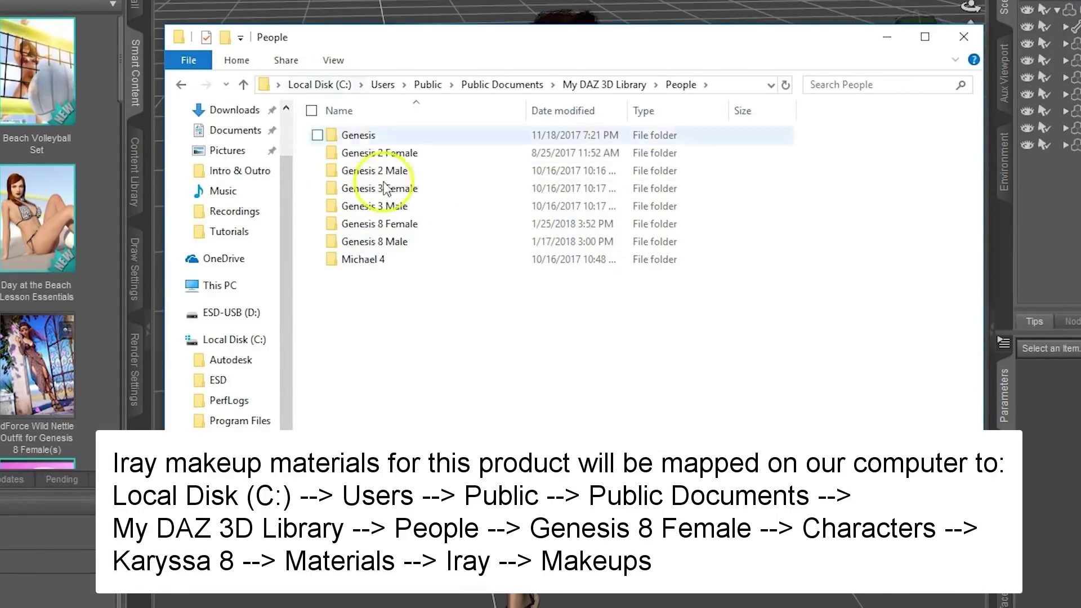
Open the installed product's Makeups folder under Genesis 8 Female > Characters > Karyssa 8 > Materials > Iray.
double_click(425, 225)
double_click(447, 152)
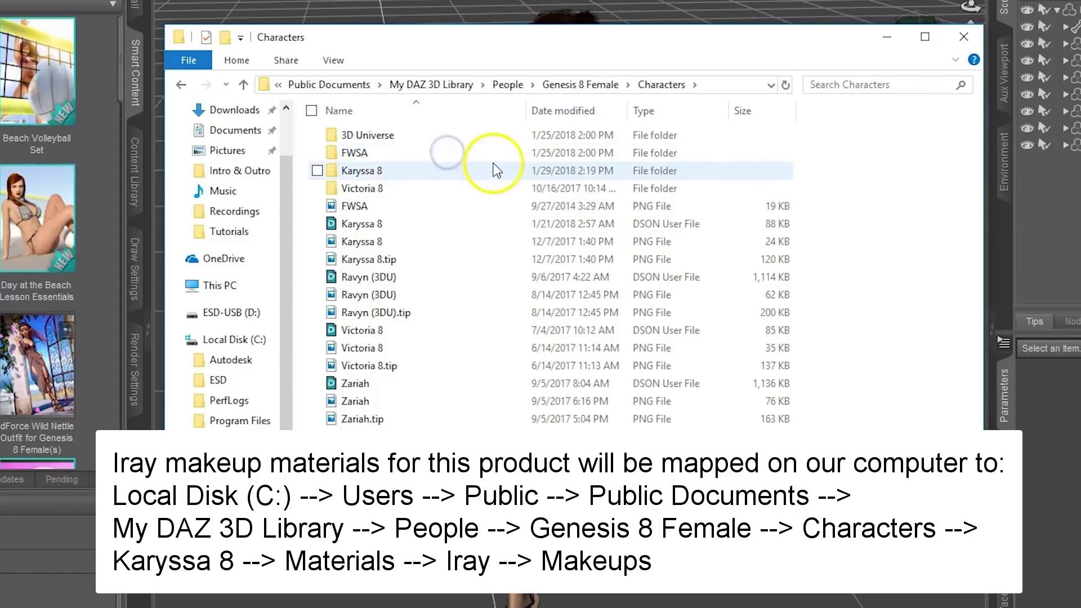
double_click(493, 169)
double_click(485, 136)
double_click(484, 152)
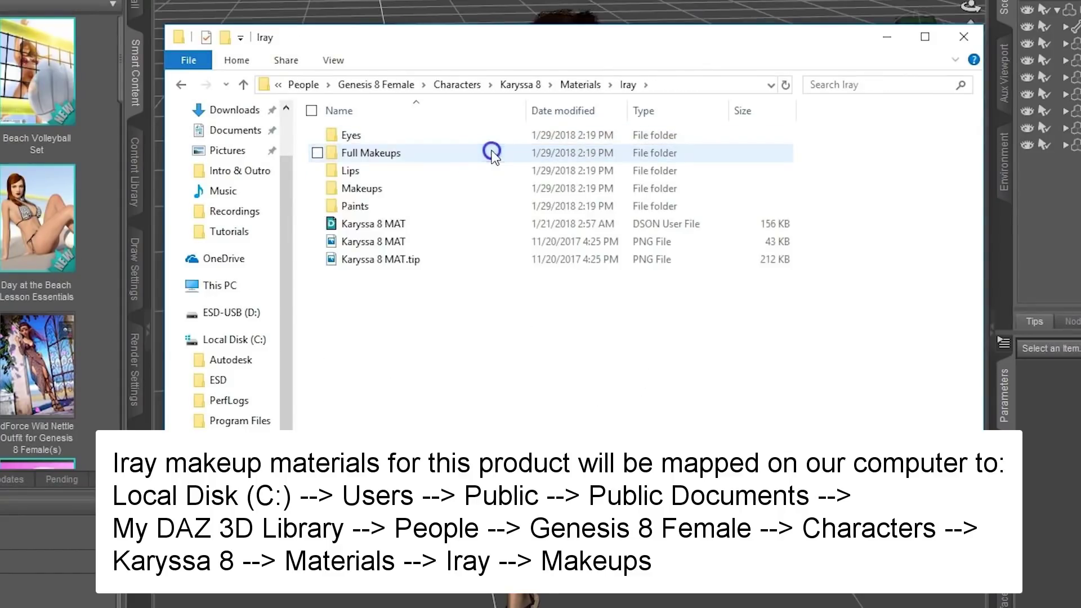
double_click(475, 188)
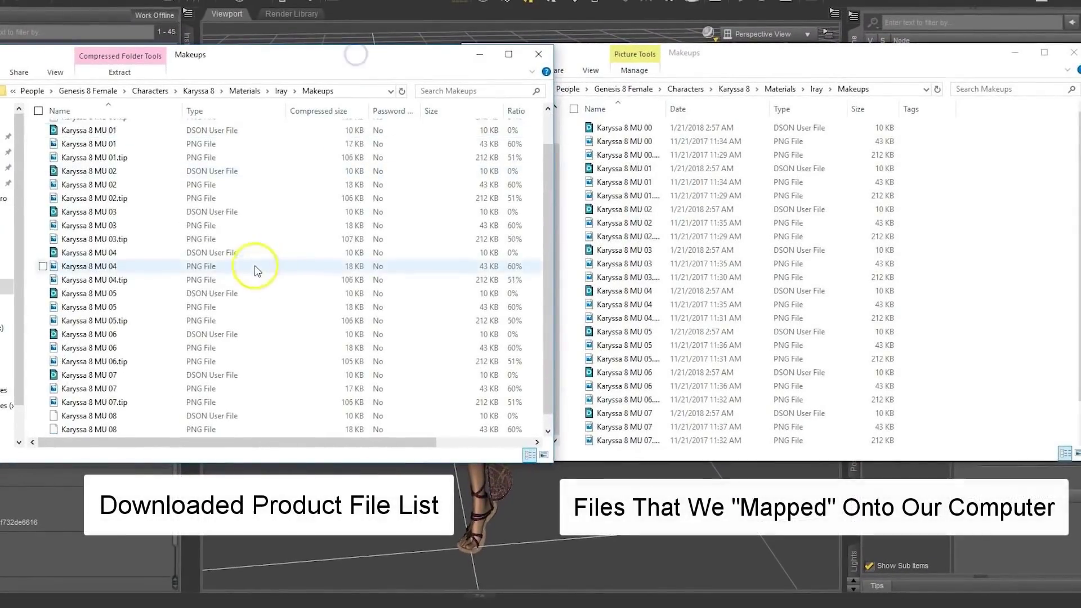
Remove the three Karyssa 8 MU 00 files from the mapped Makeups folder in the local library.
scroll(149, 406, up, 2)
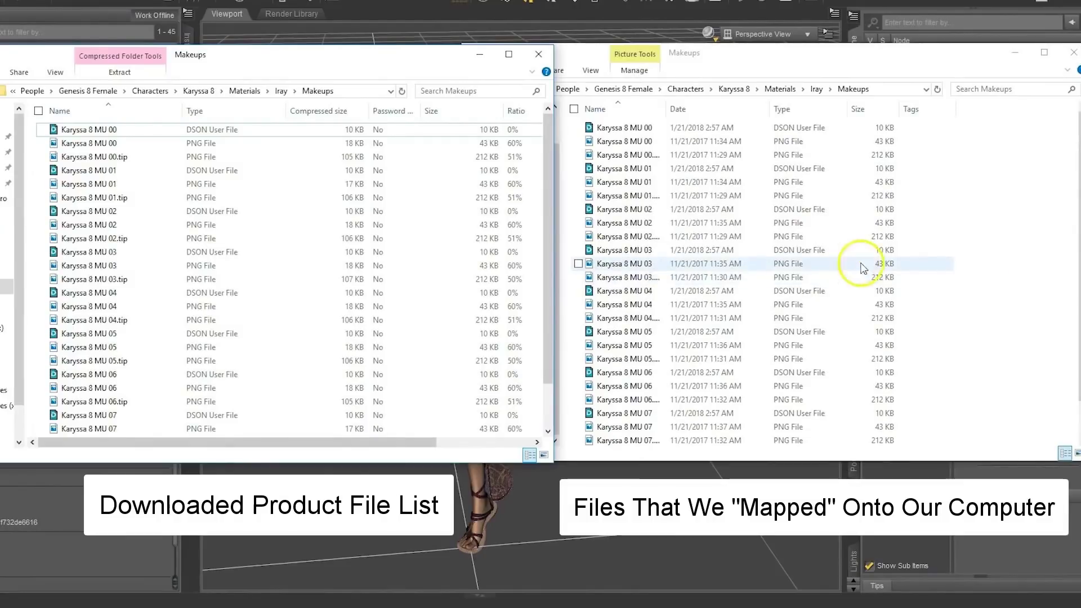
click(623, 129)
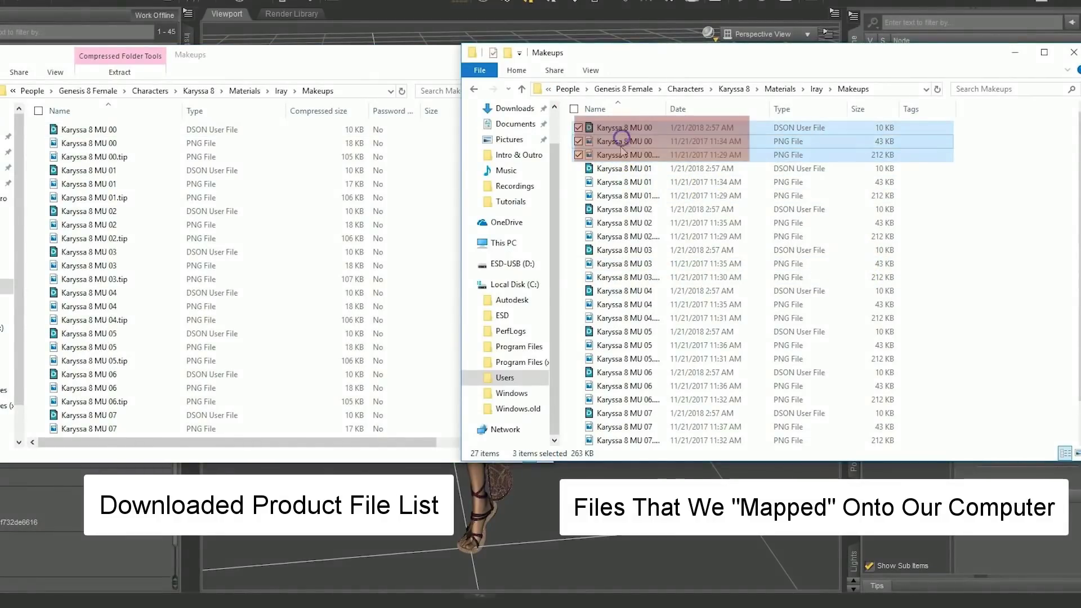
scroll(620, 133, down, 1)
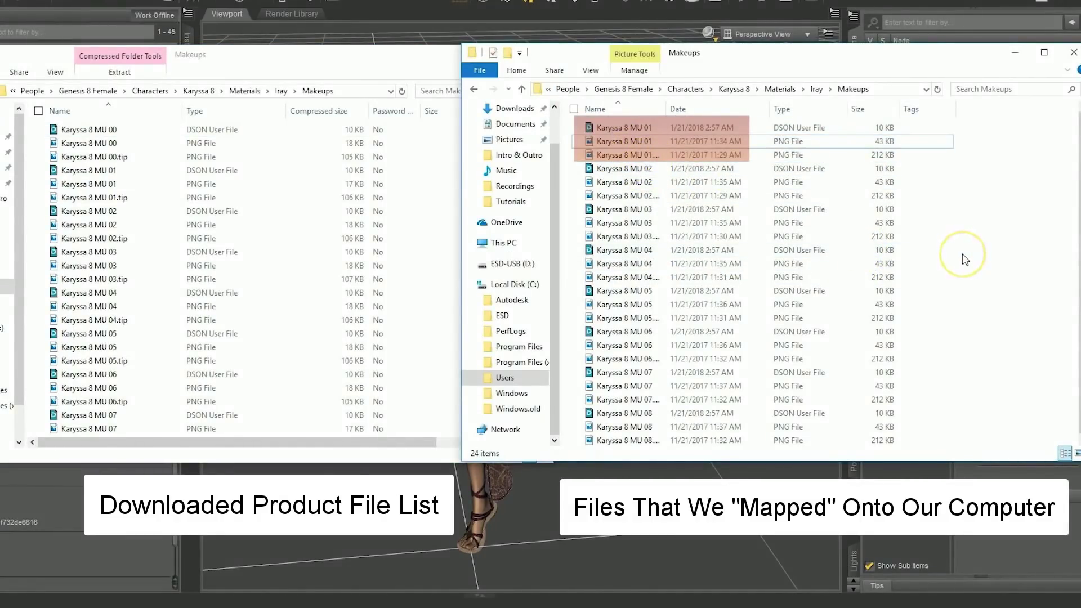
Copy the three Karyssa 8 MU 00 files from the downloaded archive into the mapped Makeups folder.
key(alt+Tab)
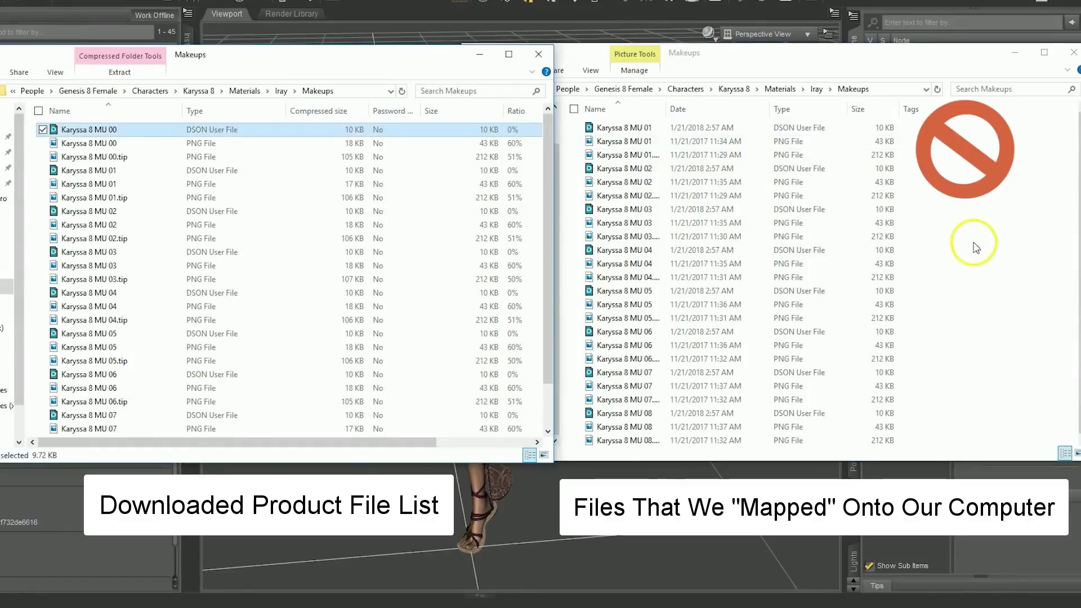
click(126, 129)
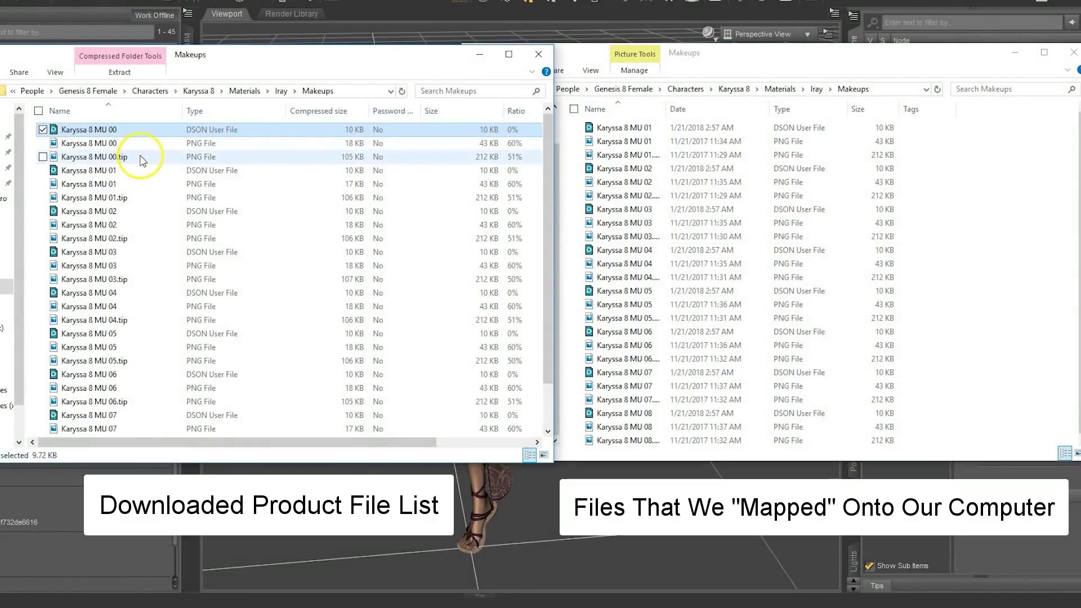
shift+click(142, 157)
drag(142, 158, 1026, 250)
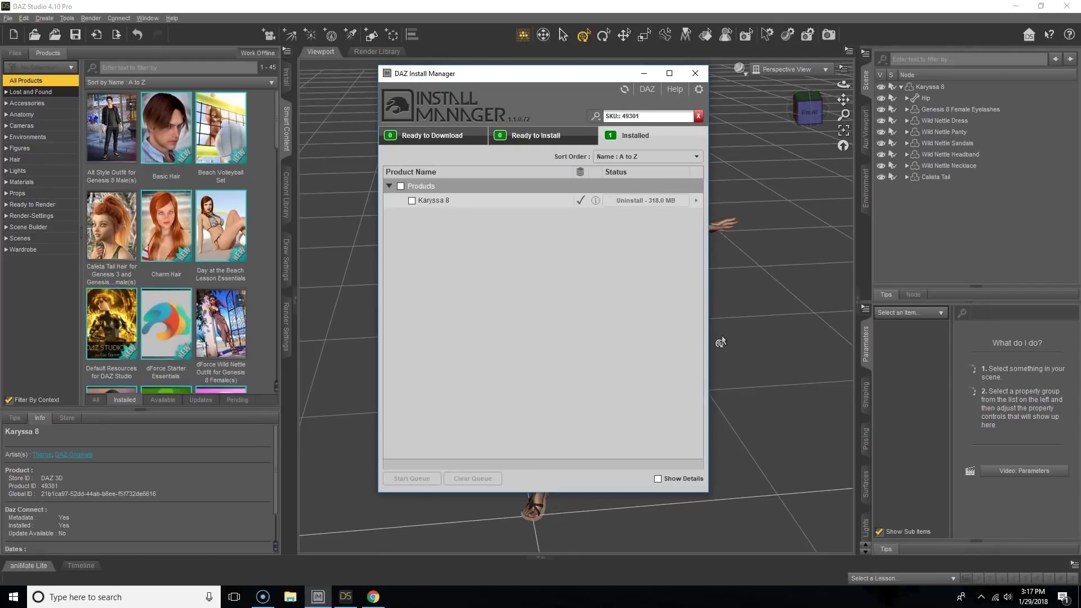
Uninstall the Karyssa 8 product in DAZ Install Manager.
click(729, 345)
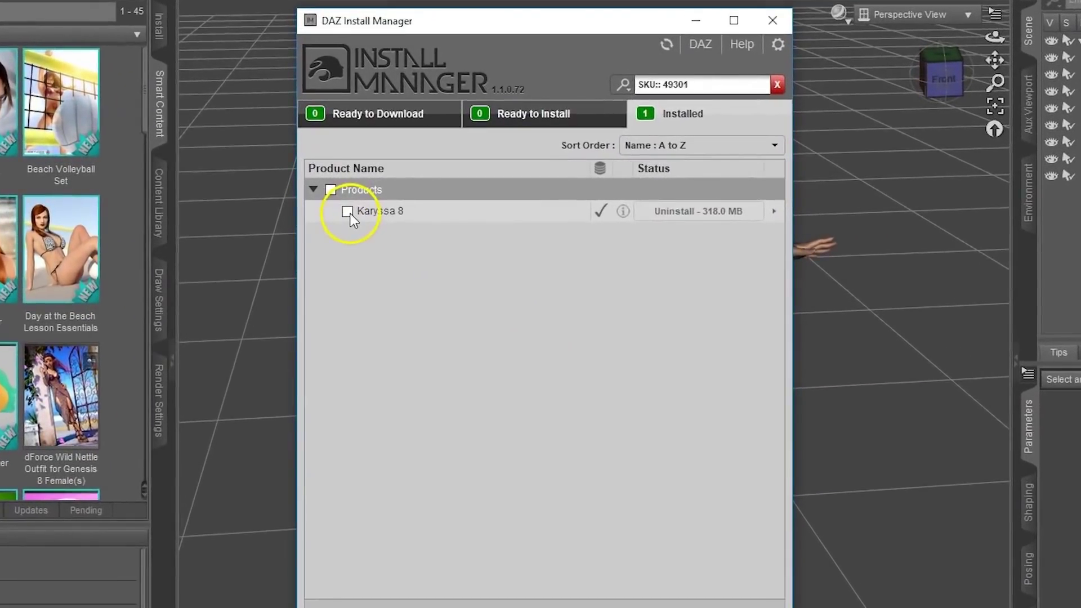
click(347, 212)
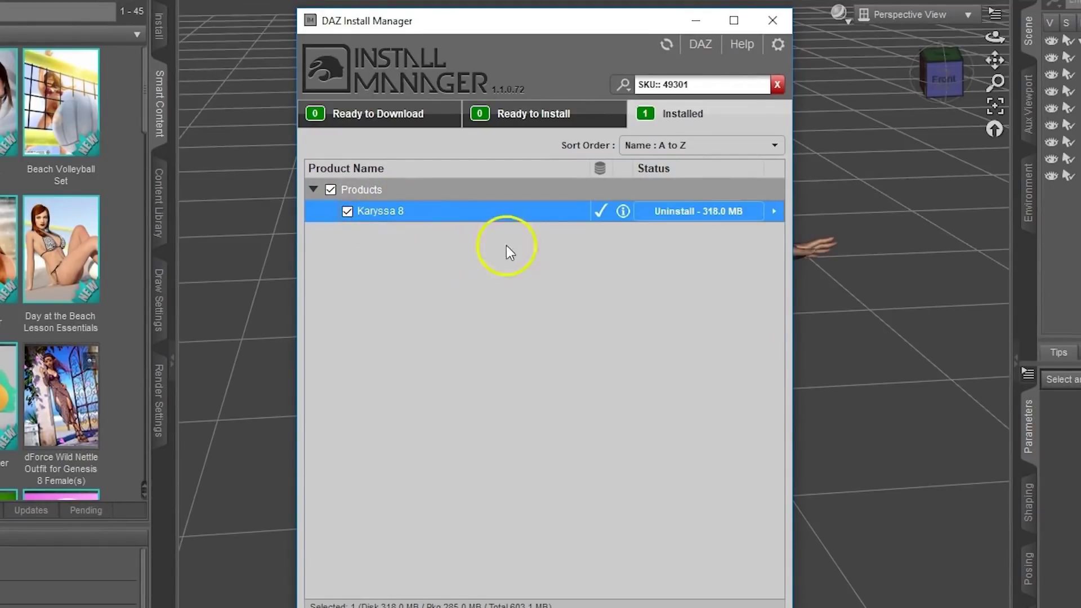
click(706, 214)
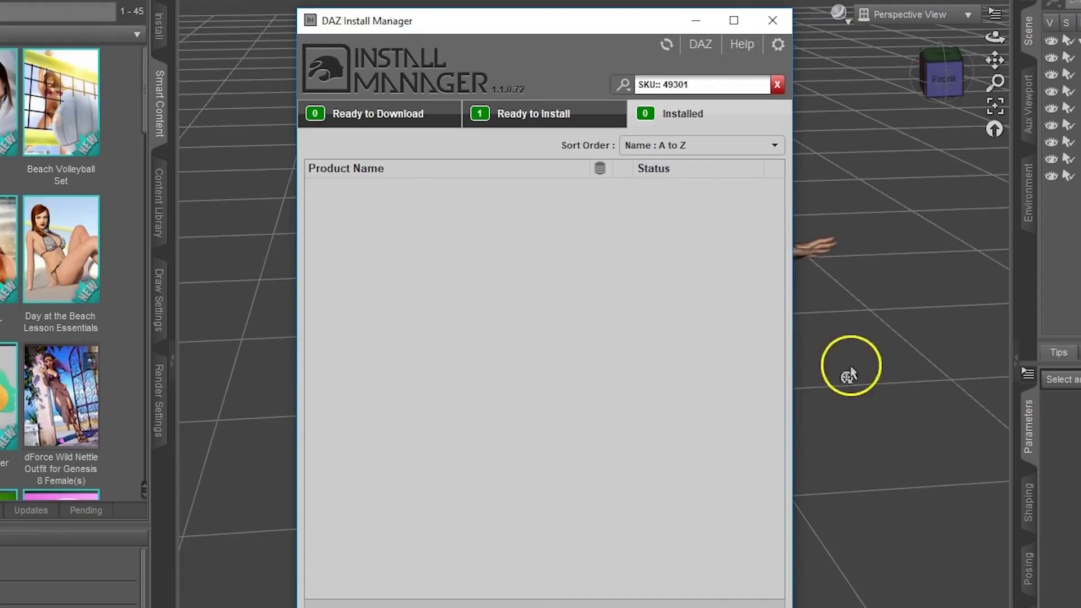
Delete the downloaded Karyssa 8 package from the products that are ready to install.
click(594, 113)
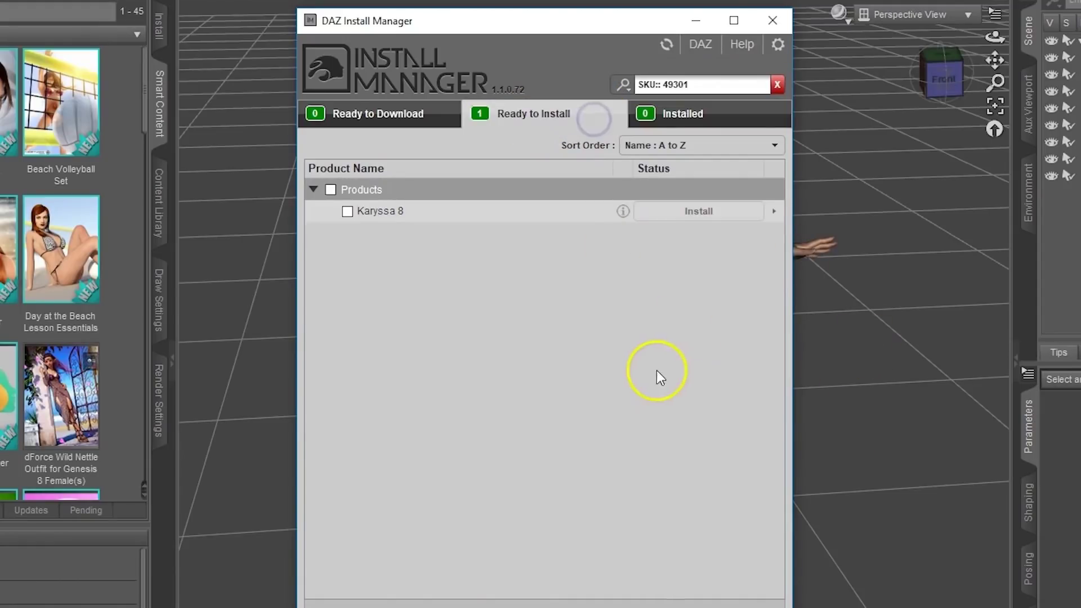
click(348, 212)
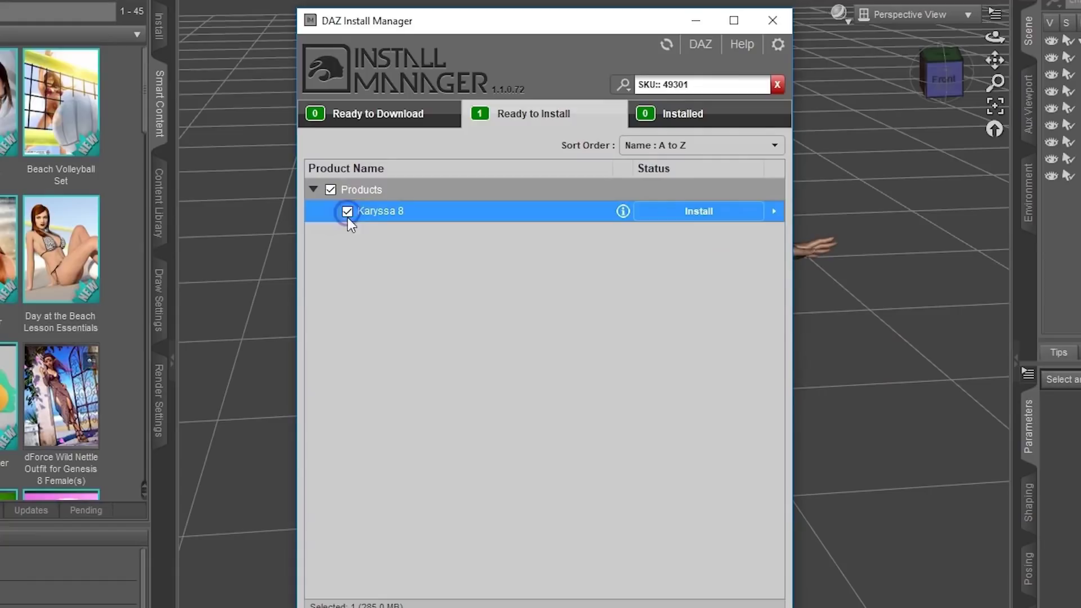
right_click(562, 215)
click(660, 253)
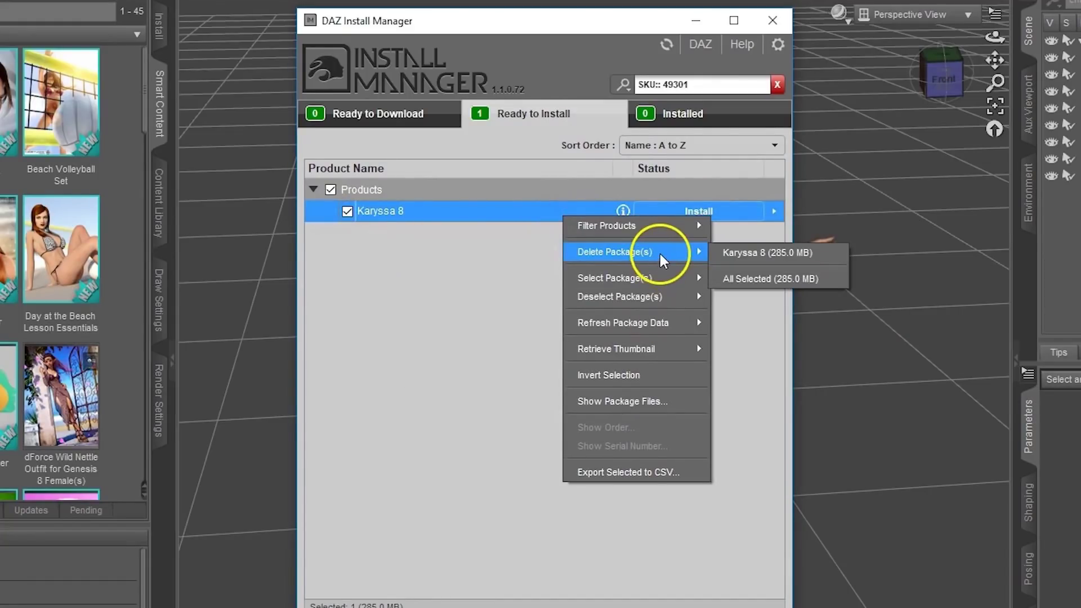
click(839, 260)
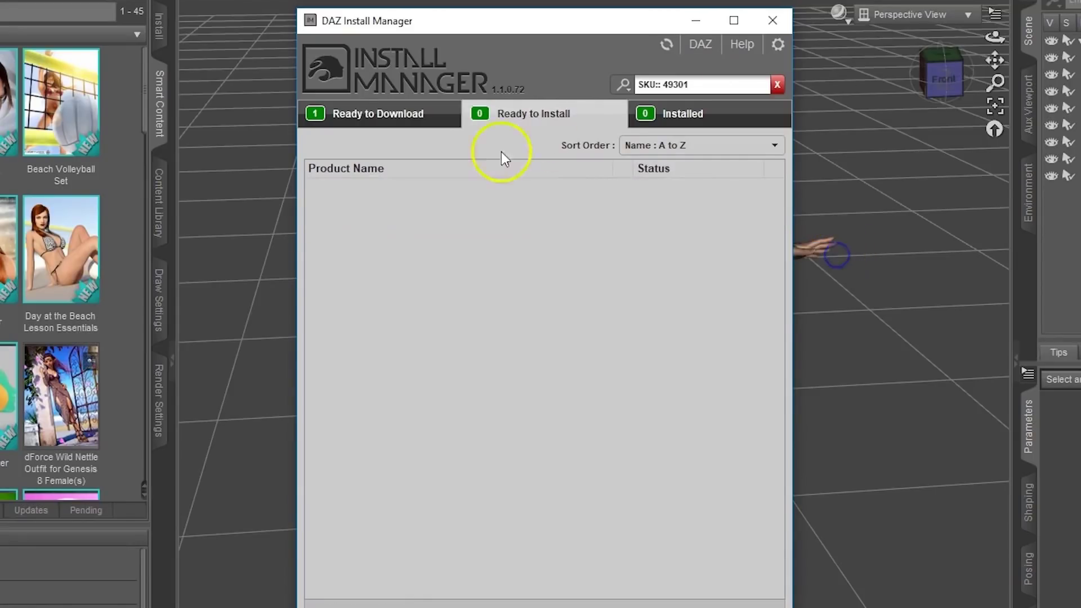
Check that Karyssa 8 is ready to download, then restart Install Manager and sign in with the remembered account.
click(442, 115)
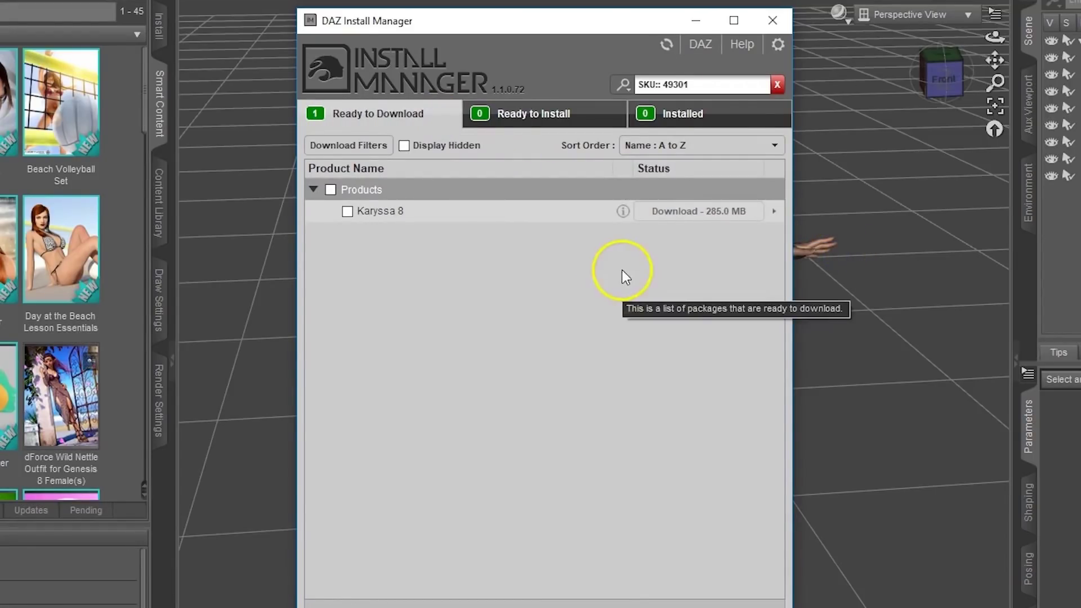
click(771, 19)
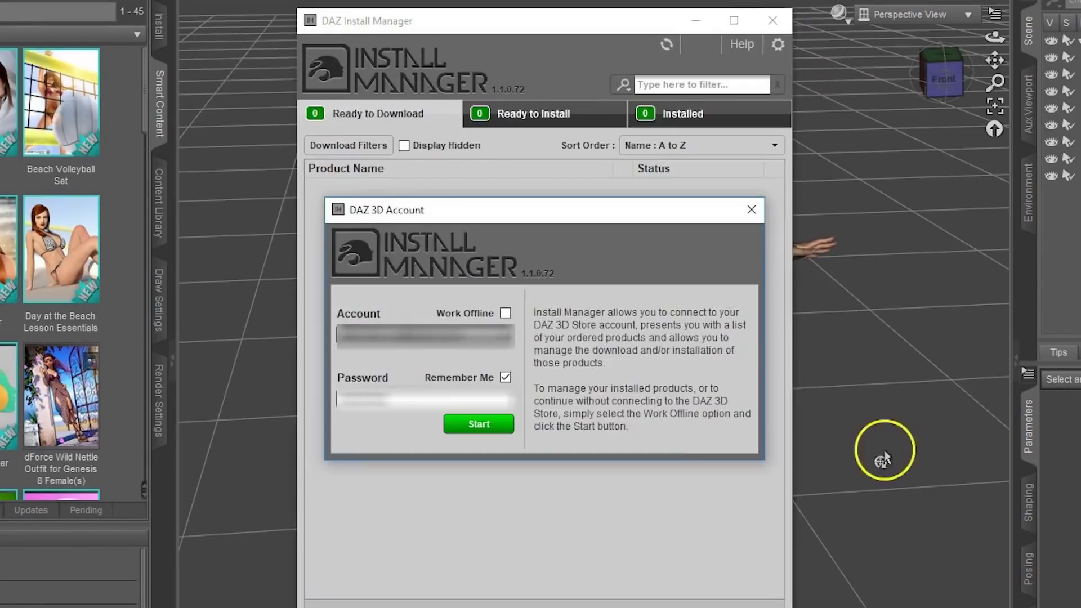
click(495, 427)
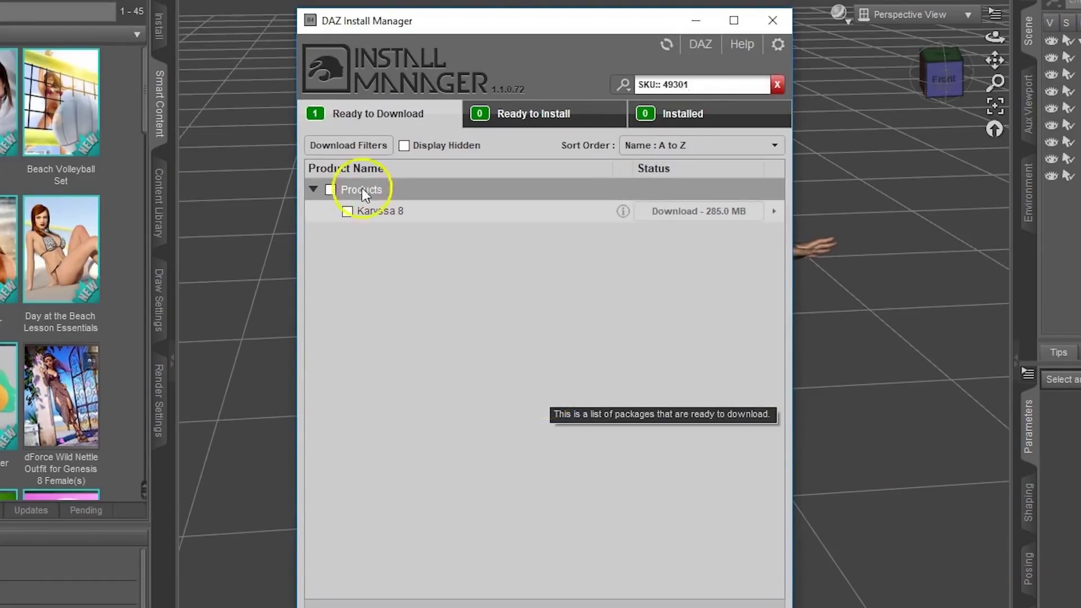
Download and install the Karyssa 8 package again.
click(347, 211)
click(746, 214)
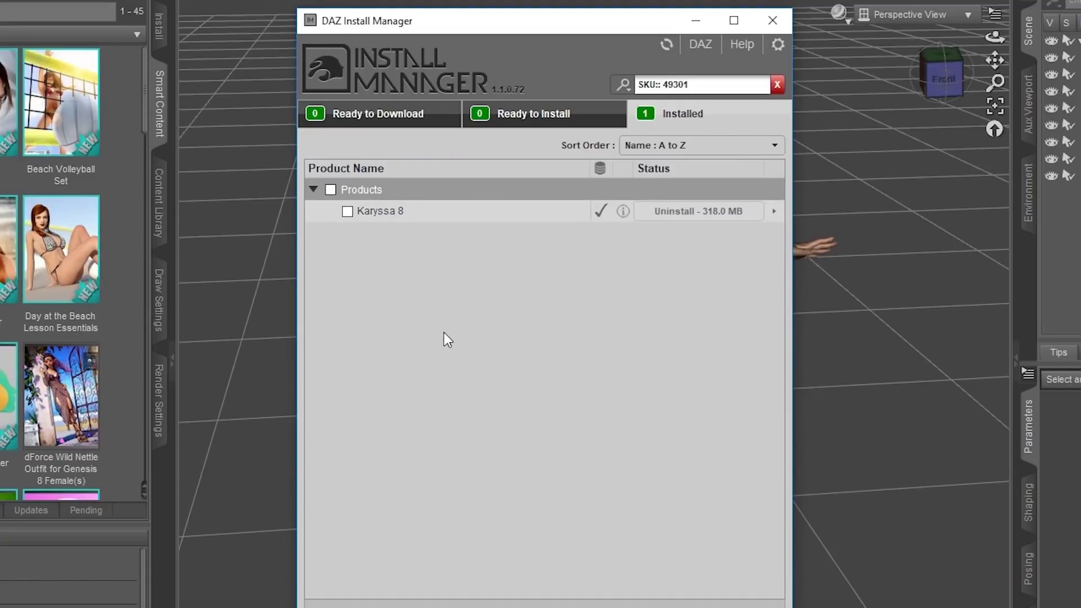
Open the Install Manager download settings to inspect the download location and the shown product types.
click(778, 45)
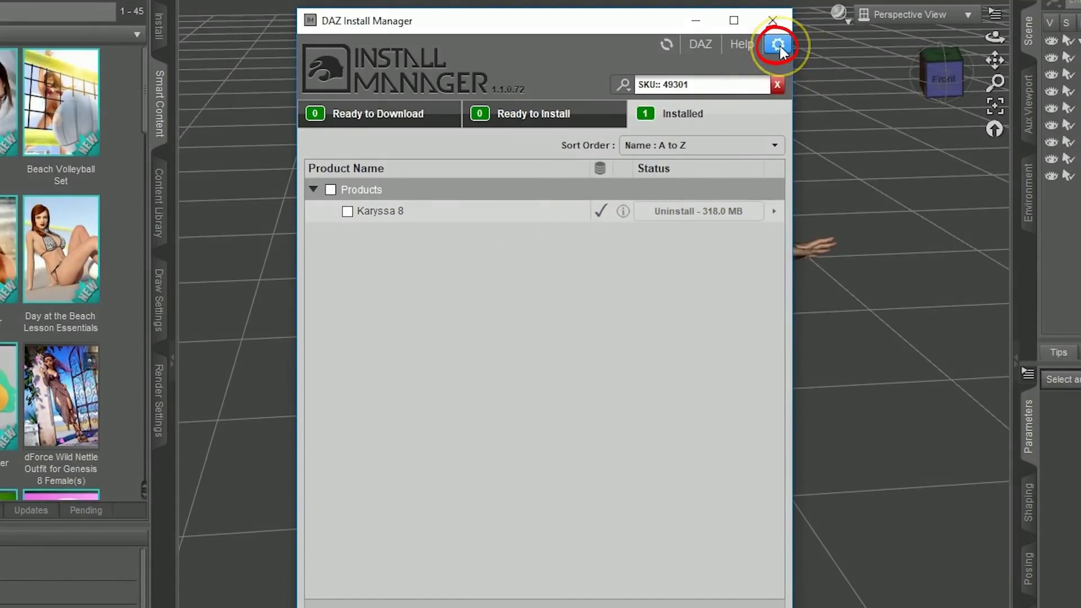
click(778, 45)
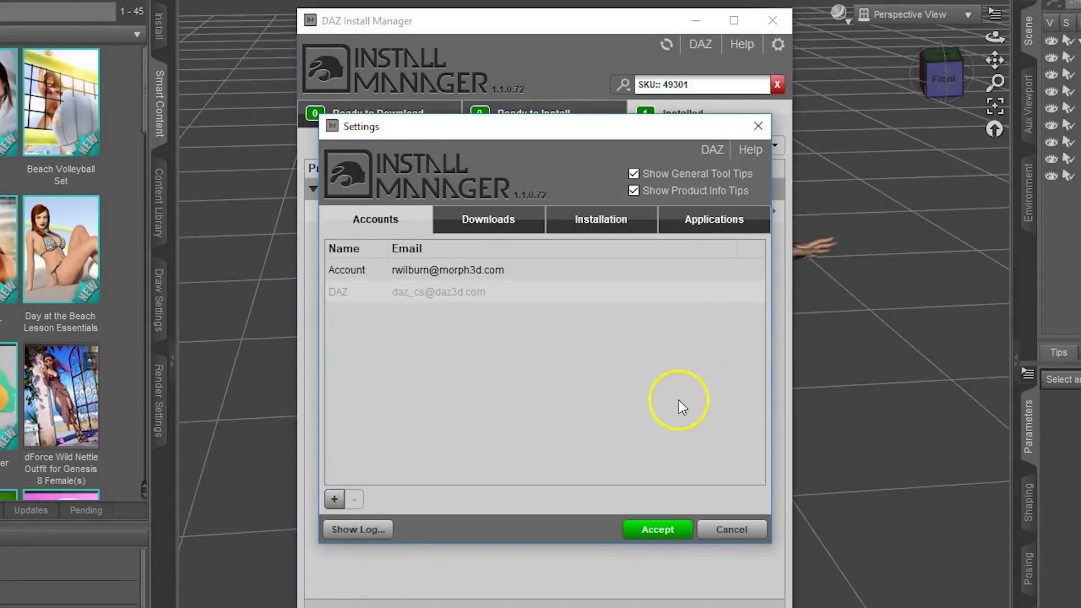
click(501, 221)
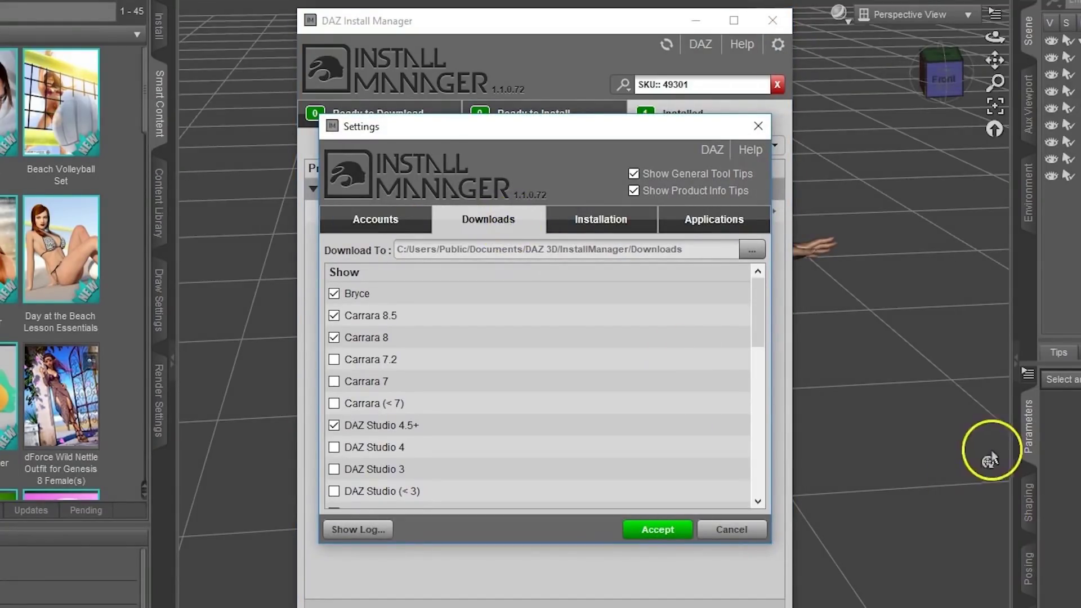
Open the Install Manager download folder, copy its path and go to the same location in a new File Explorer window.
click(753, 251)
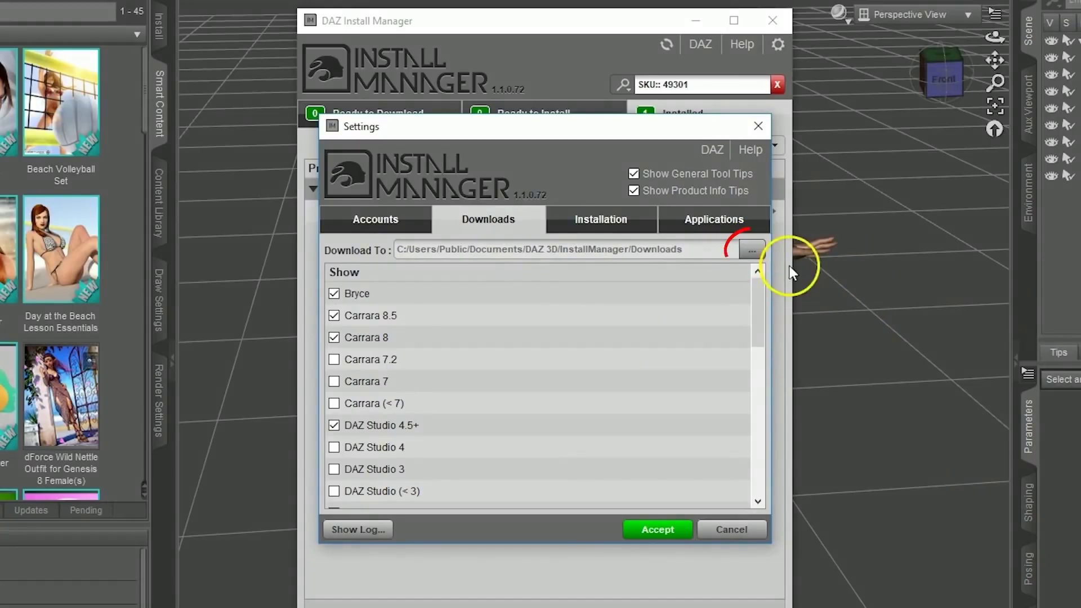
ctrl+click(757, 251)
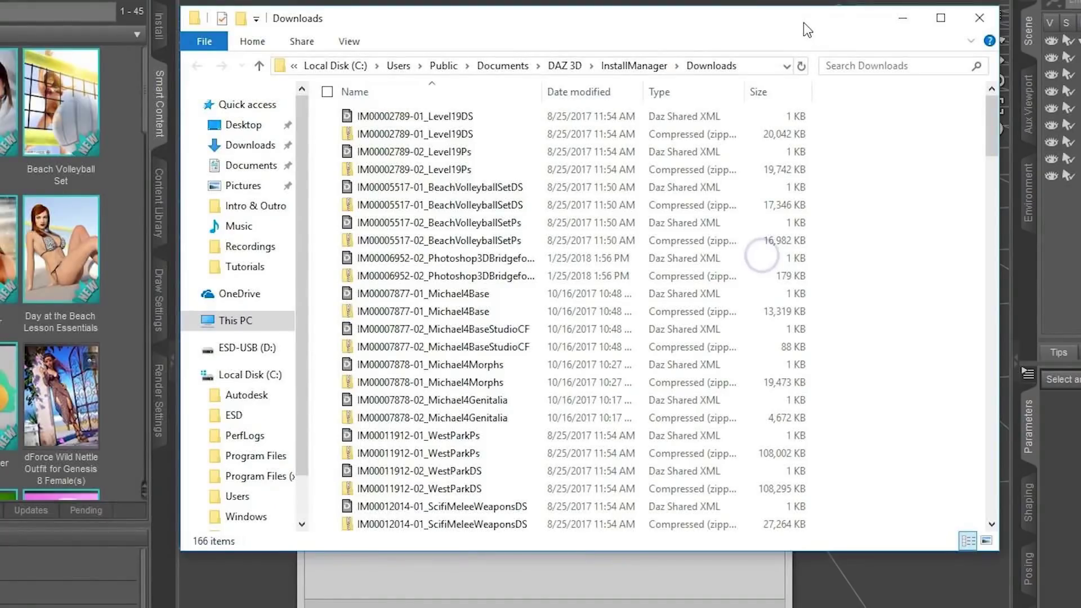
click(751, 66)
key(ctrl+c)
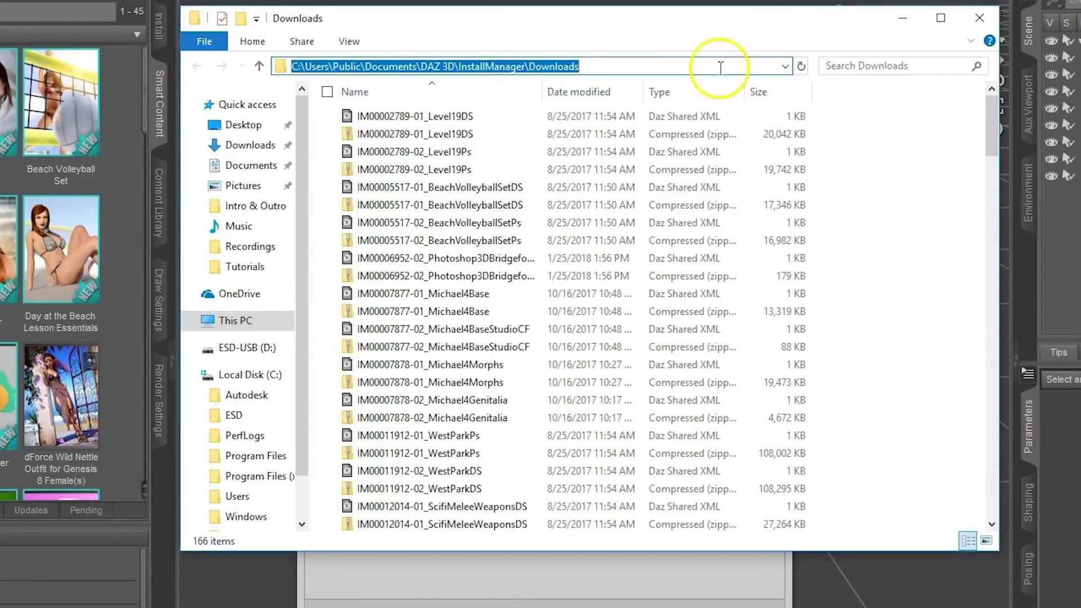
key(super+e)
click(712, 86)
key(ctrl+v)
key(Return)
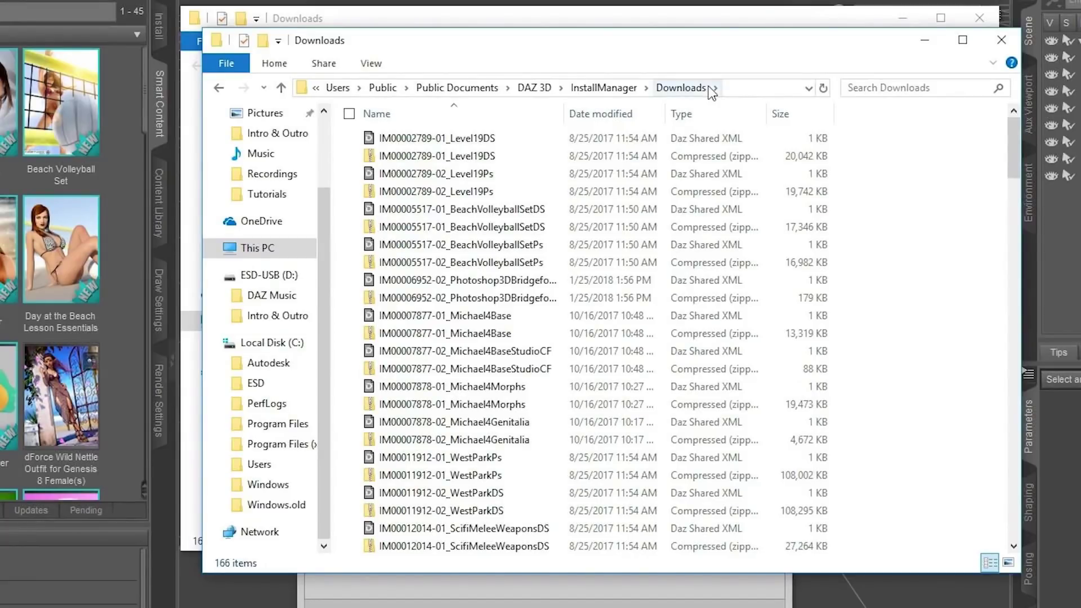
scroll(477, 271, down, 20)
scroll(478, 270, down, 15)
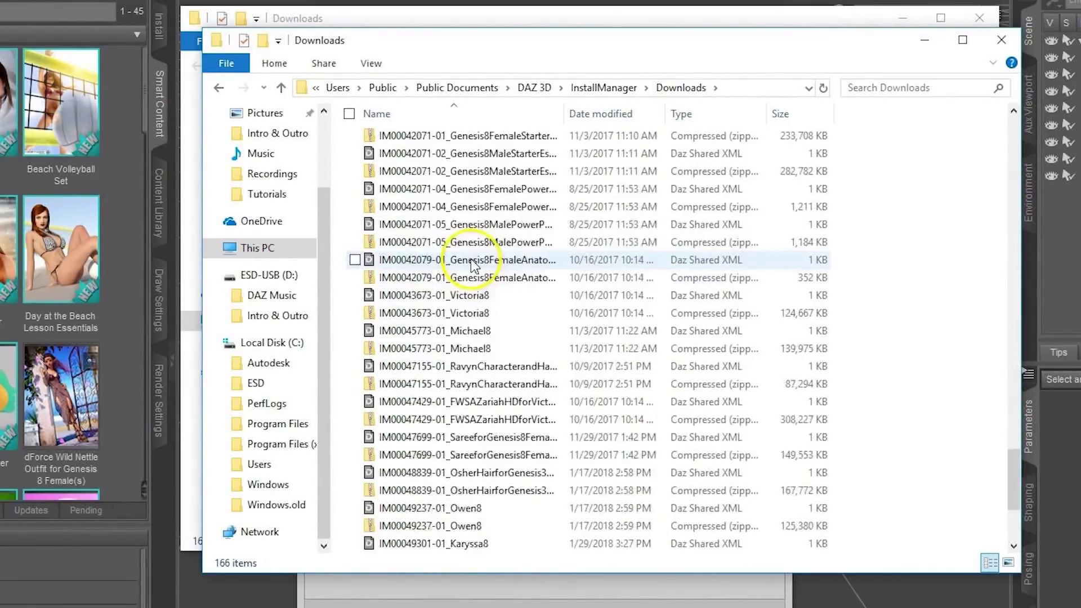
click(554, 350)
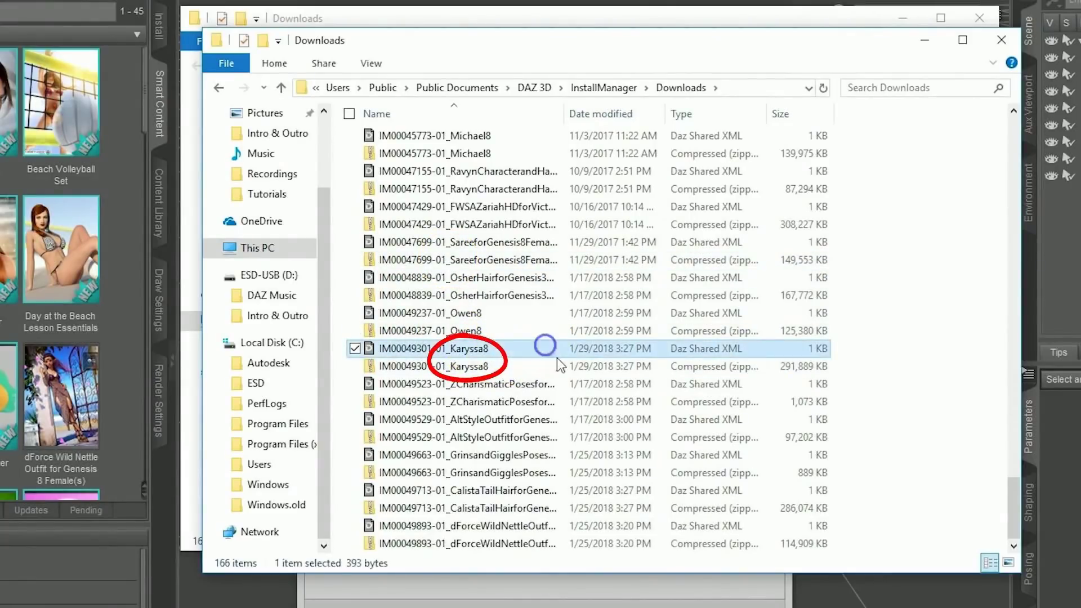
shift+click(545, 366)
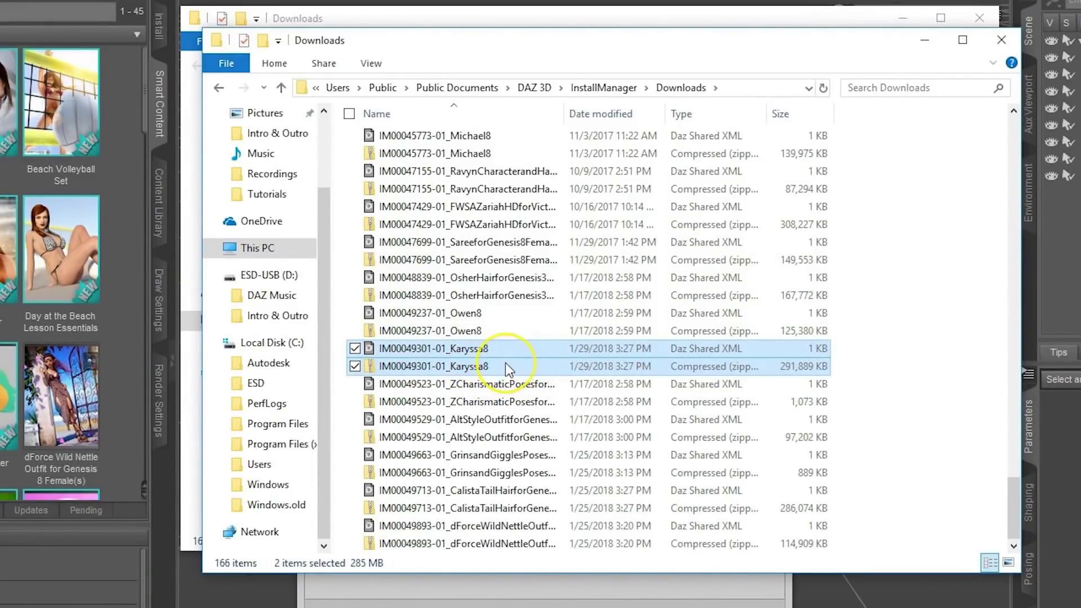
key(Delete)
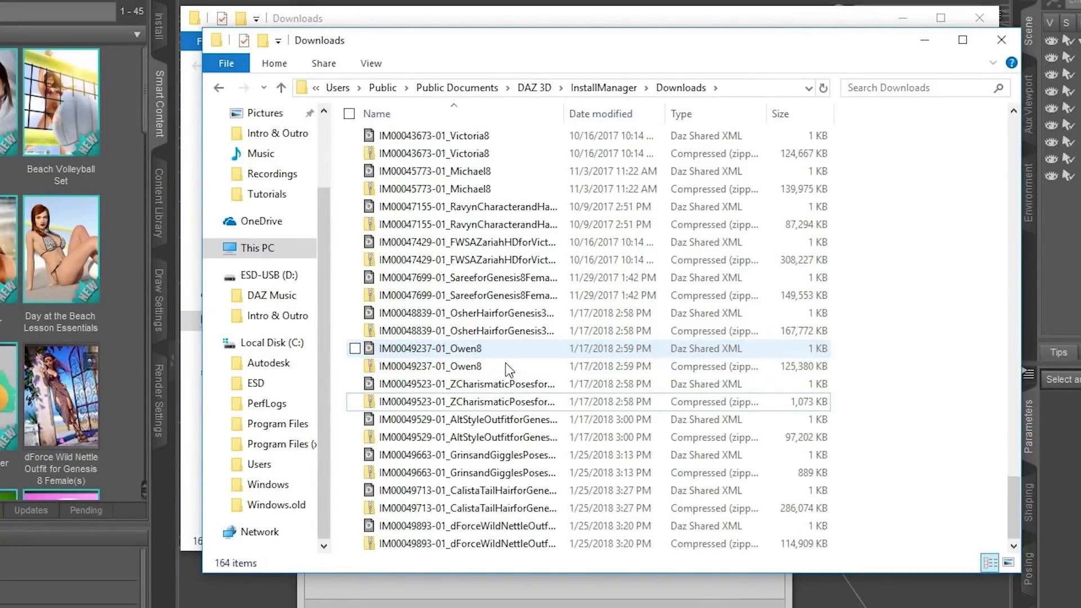
click(1002, 40)
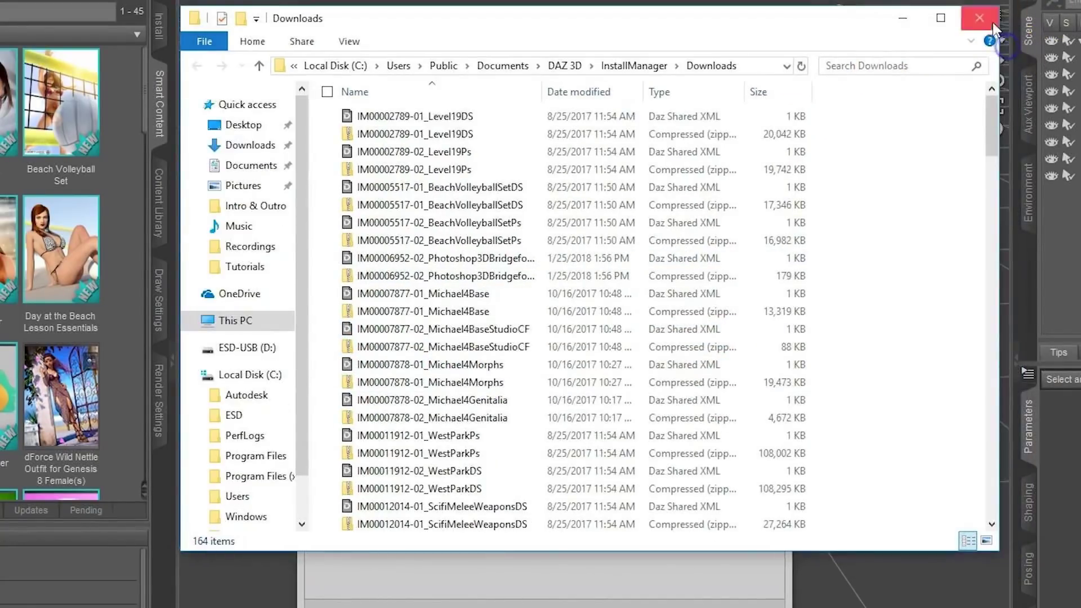
click(979, 18)
click(738, 530)
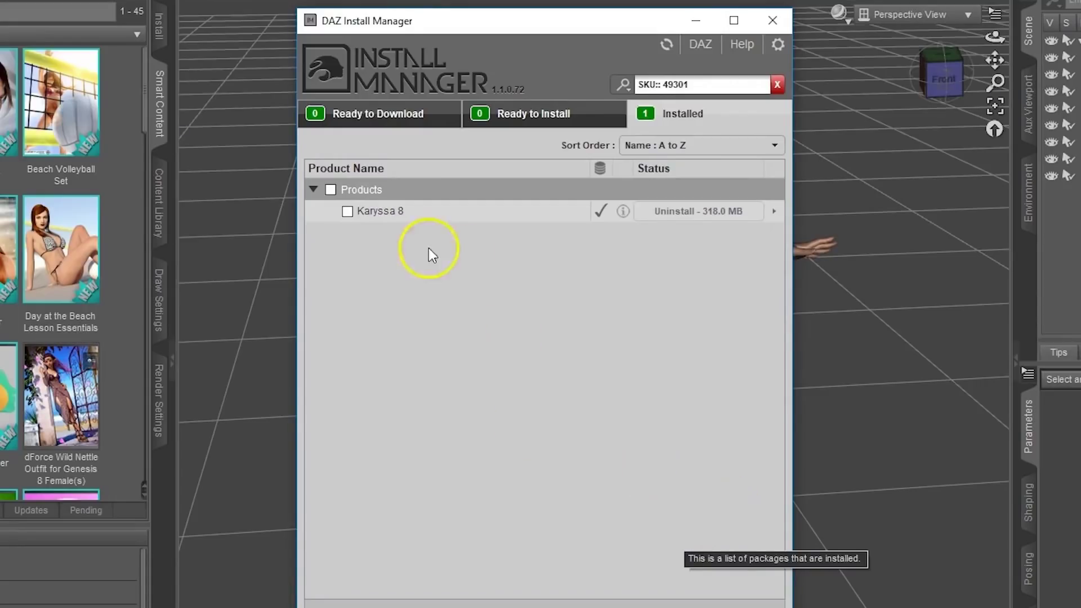
Uninstall Karyssa 8 in Install Manager, then download and install it again.
click(347, 211)
click(653, 213)
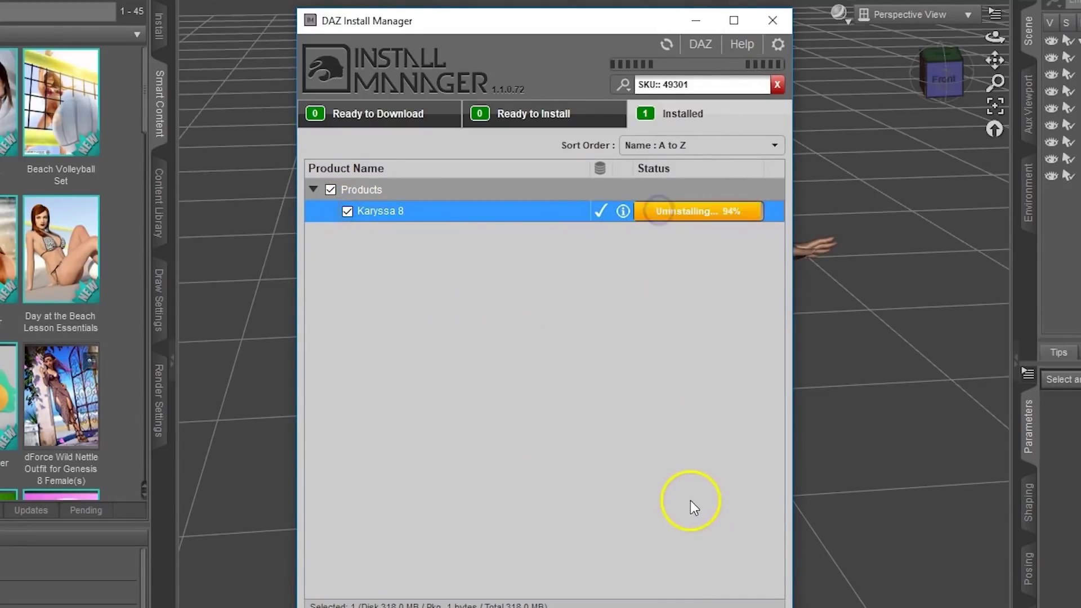
click(436, 116)
click(713, 213)
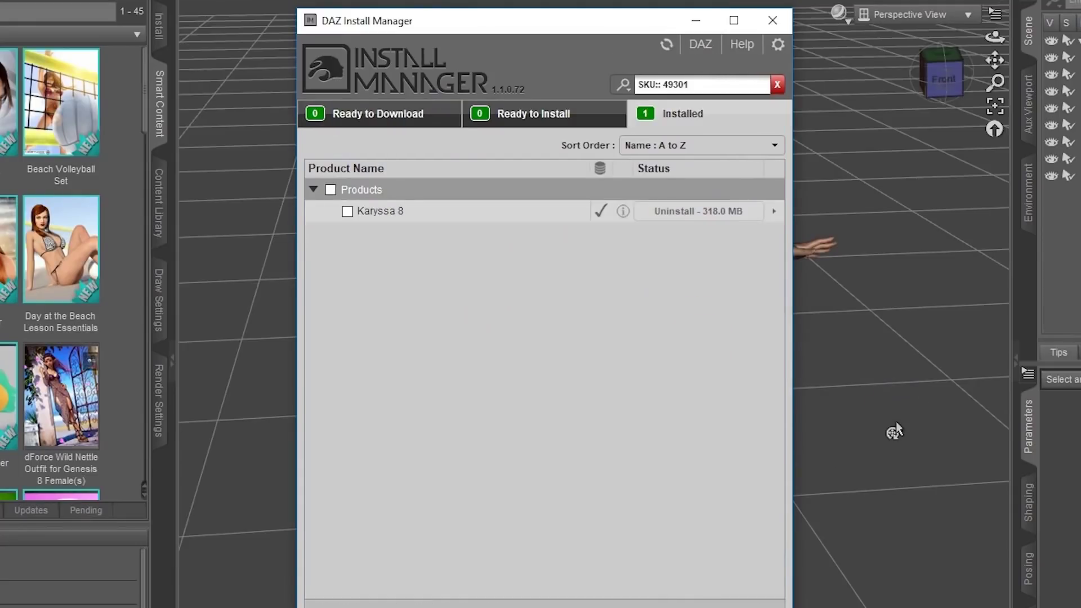
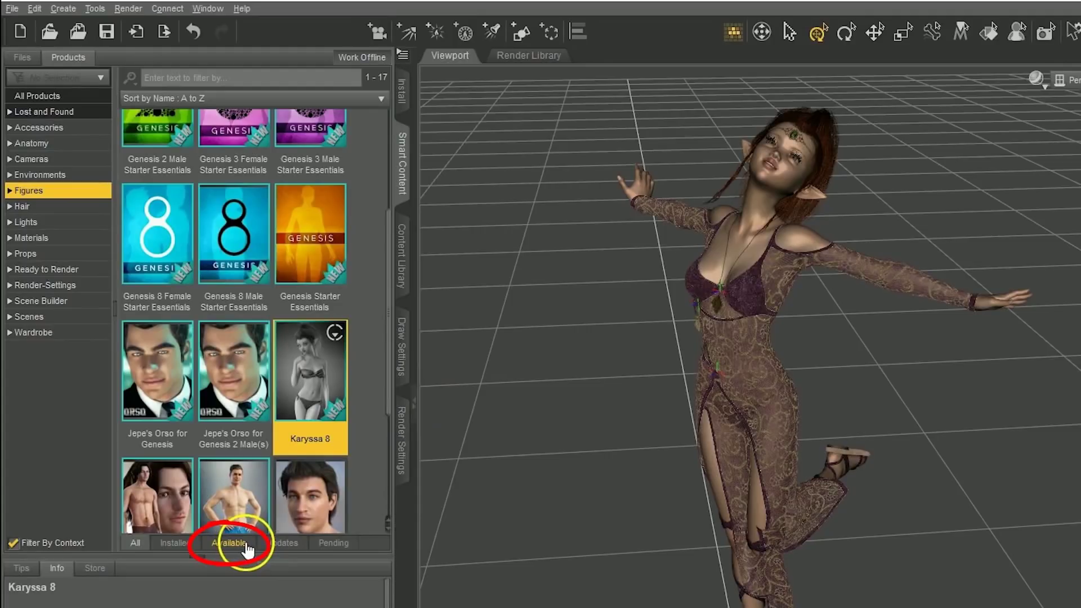
In DAZ Studio, bring up the Content Directory Manager from the Content Library pane options, then close it.
click(161, 184)
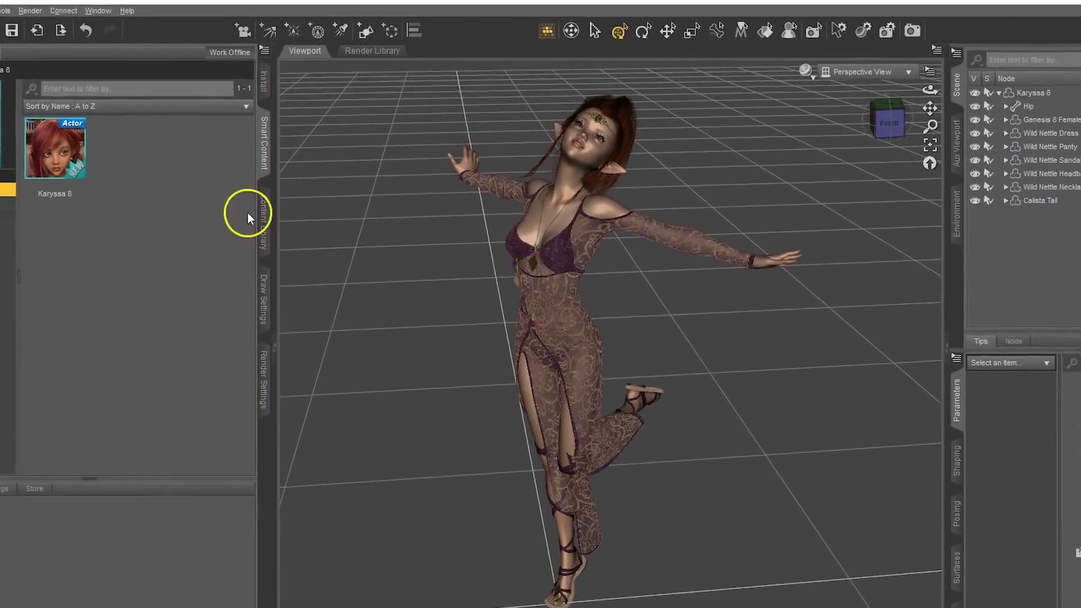
right_click(264, 233)
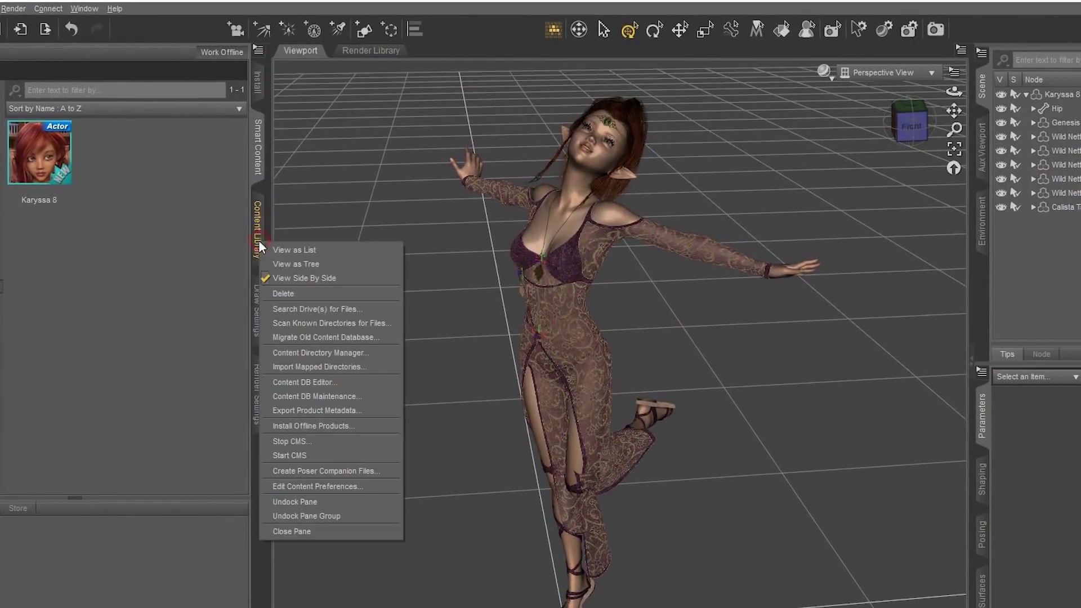
click(374, 353)
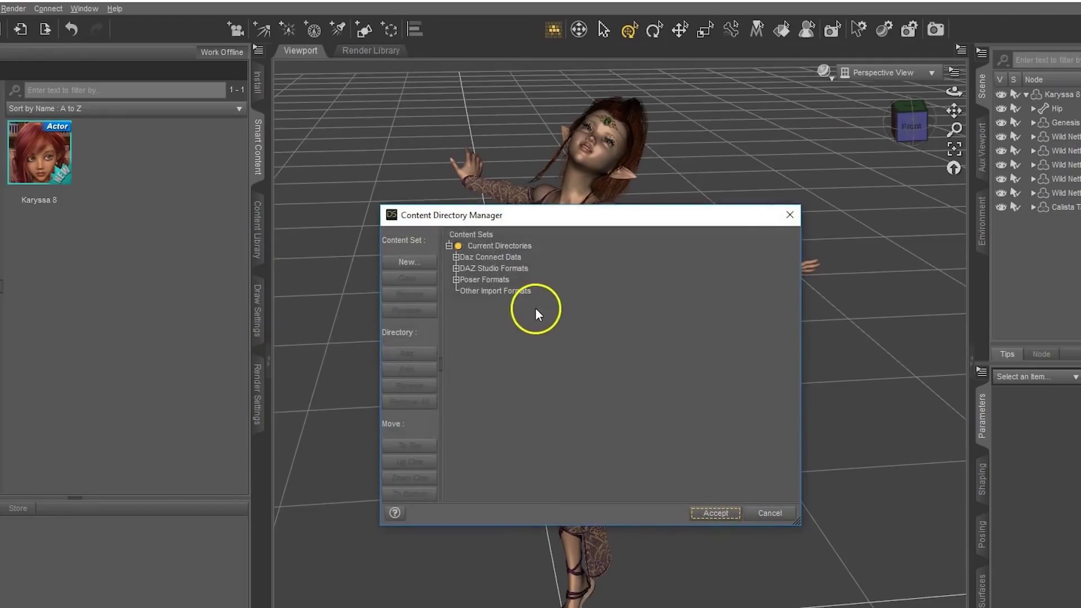
click(789, 216)
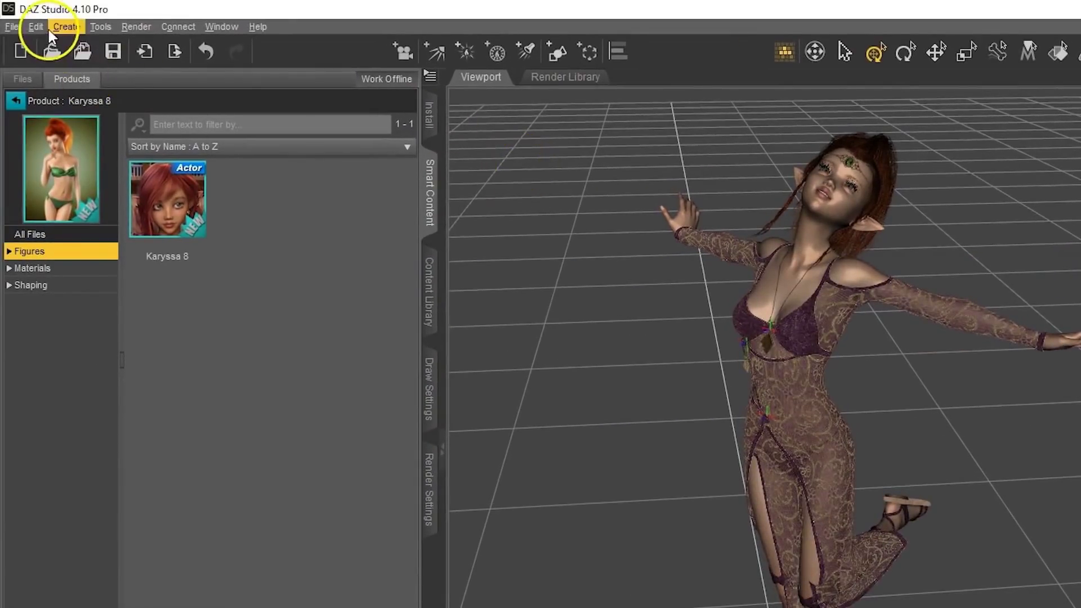
Open the Content Directory Manager from the Content preferences and expand Daz Connect Data to check its library path.
click(34, 21)
mouse_move(132, 175)
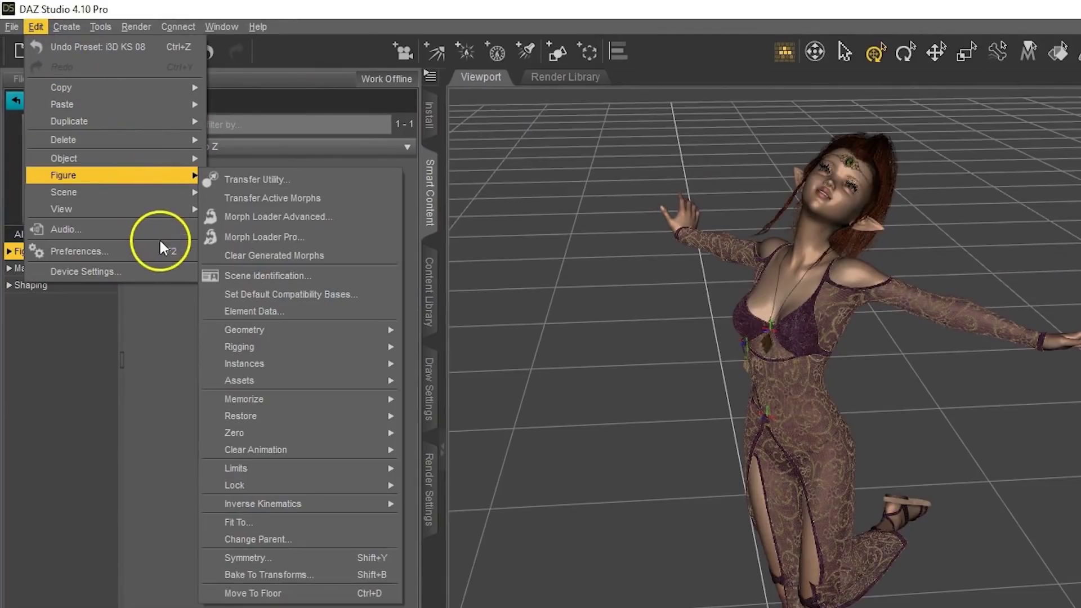
click(141, 250)
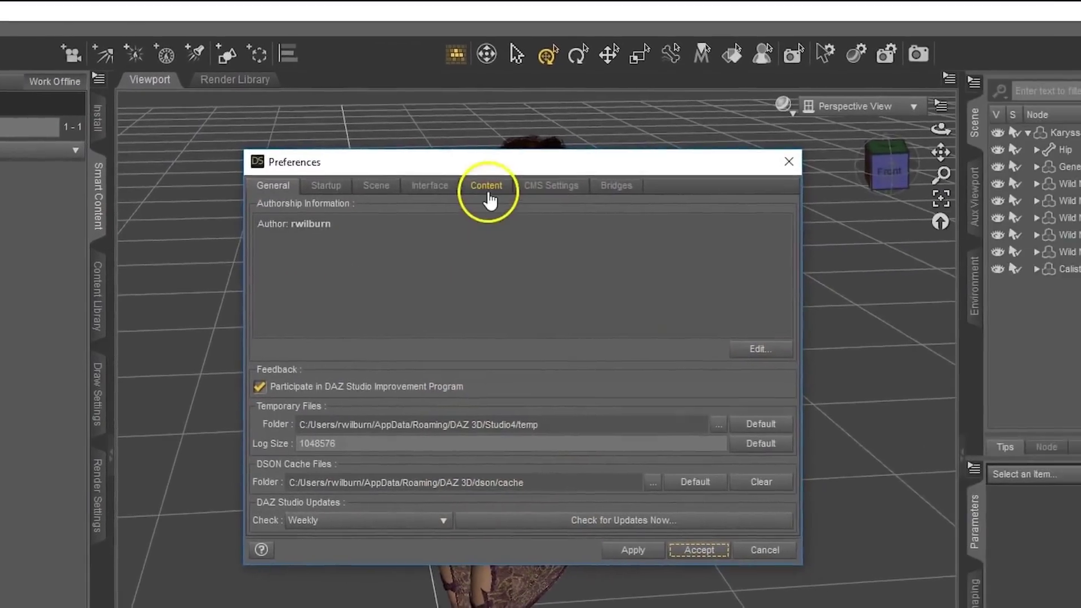
click(487, 193)
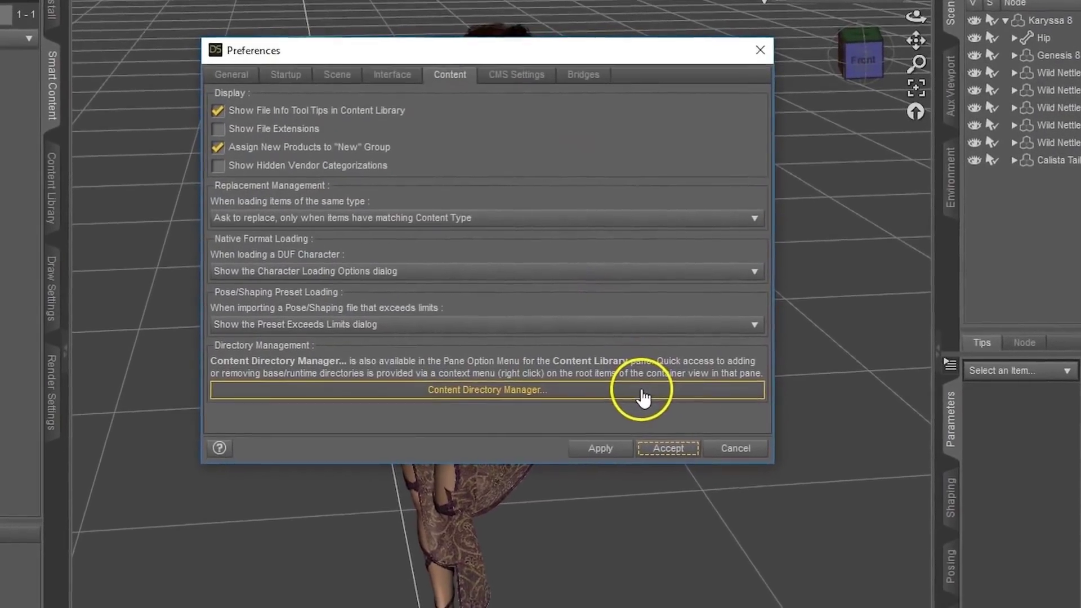
click(633, 424)
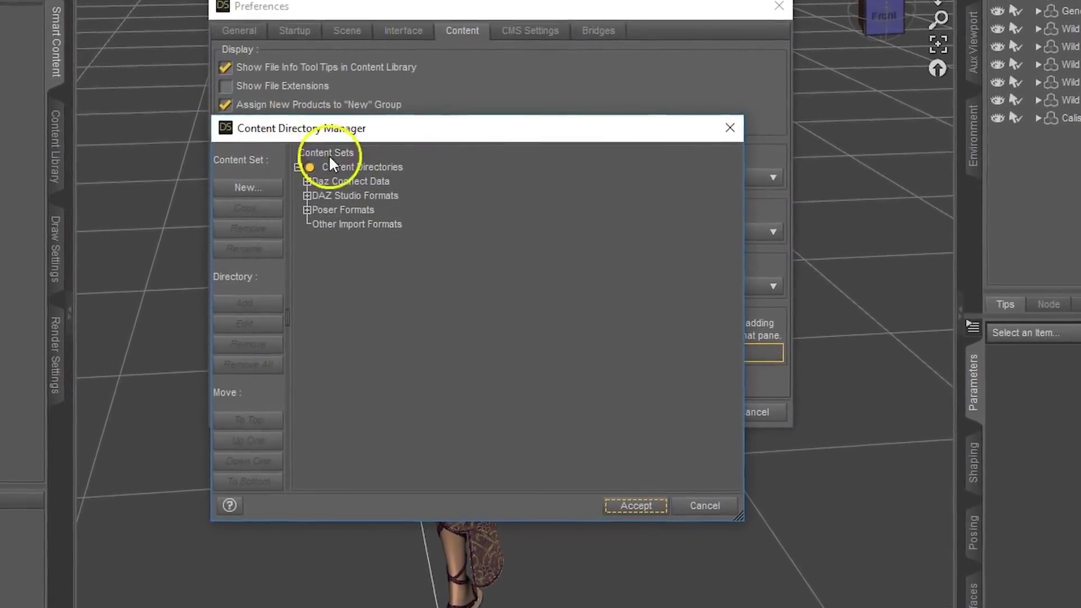
click(305, 180)
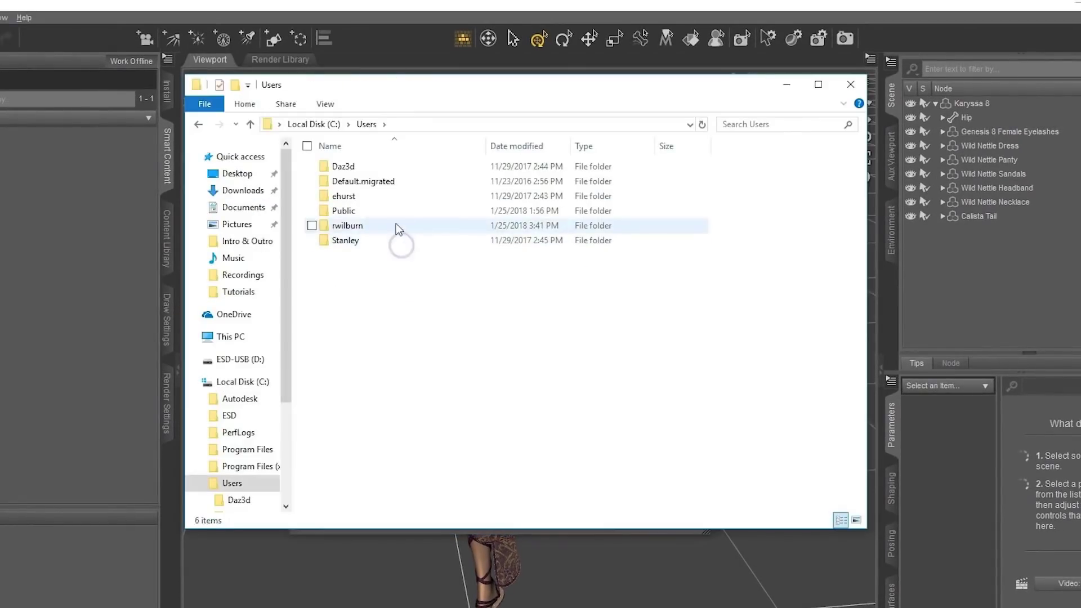
In File Explorer, browse from the user's Documents through DAZ 3D, Studio and My Daz Connect Library to the data/cloud/1_49301 folder.
double_click(389, 208)
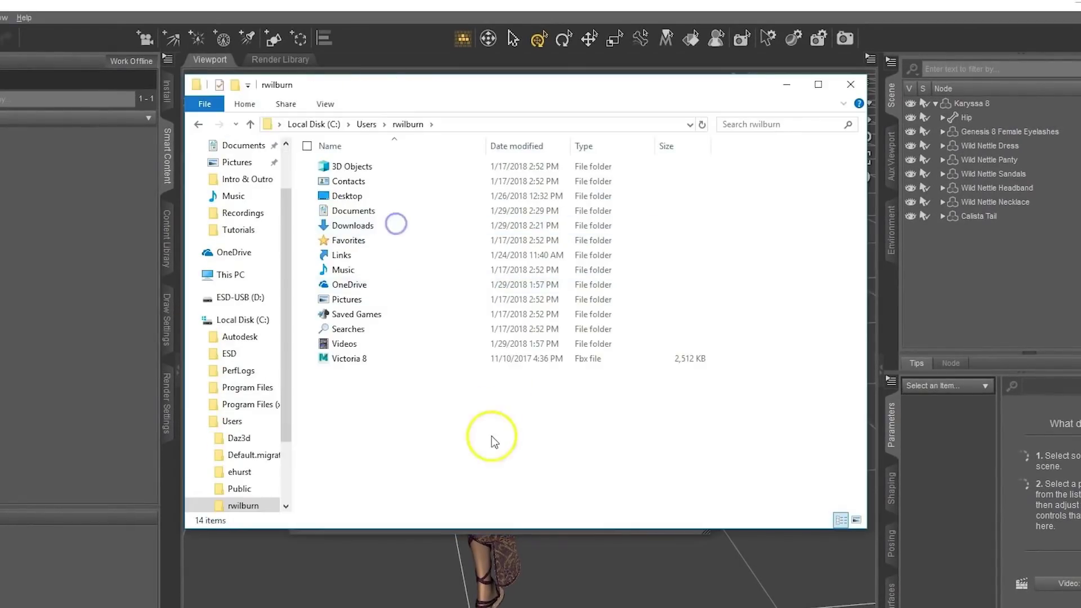
double_click(424, 212)
double_click(424, 181)
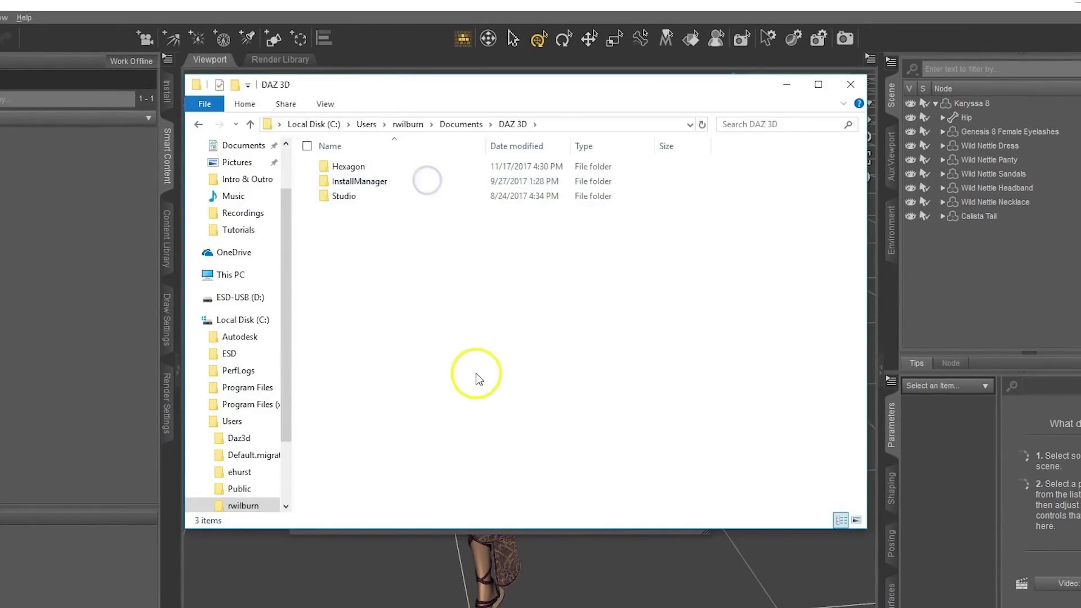
double_click(433, 194)
double_click(437, 167)
double_click(436, 169)
double_click(393, 168)
double_click(395, 166)
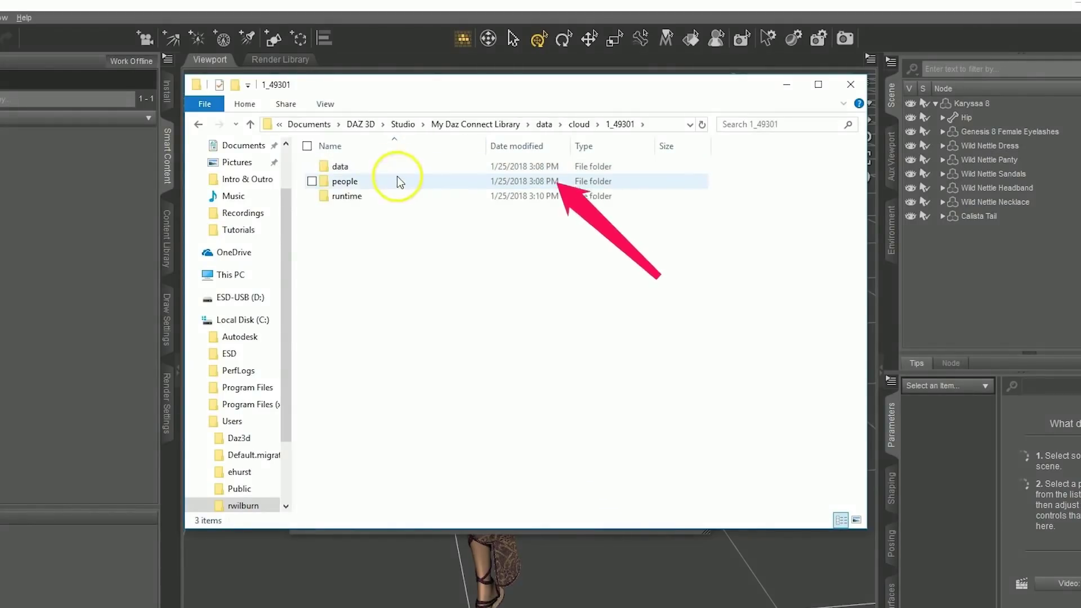
Delete all Karyssa 8 items from the people/genesis 8 female/characters folder, then close File Explorer, Content Directory Manager and Preferences.
double_click(397, 181)
double_click(397, 167)
double_click(397, 170)
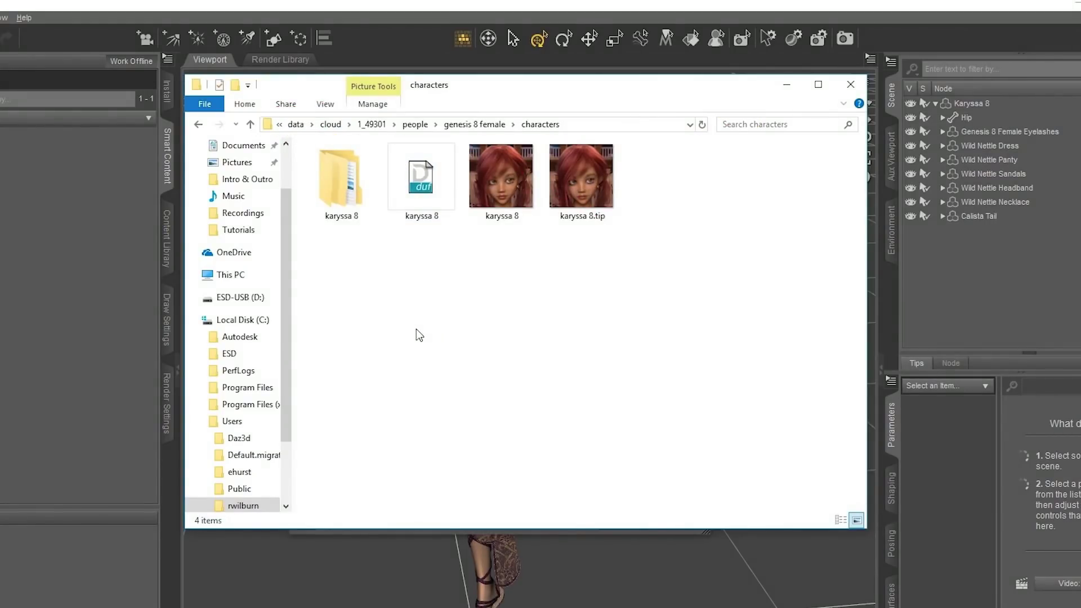
drag(345, 255, 620, 190)
key(Delete)
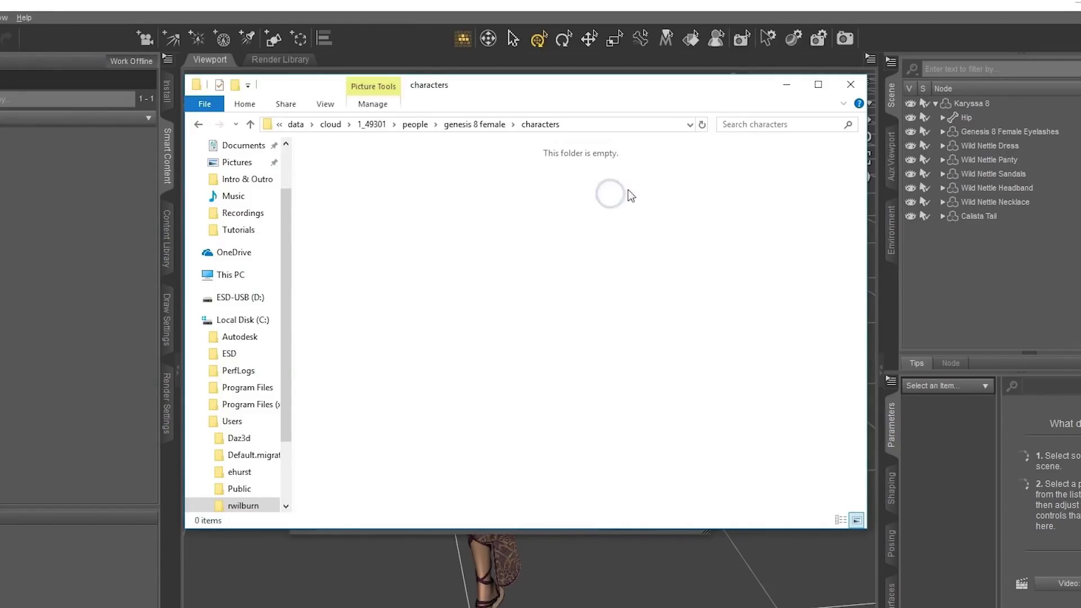
click(849, 83)
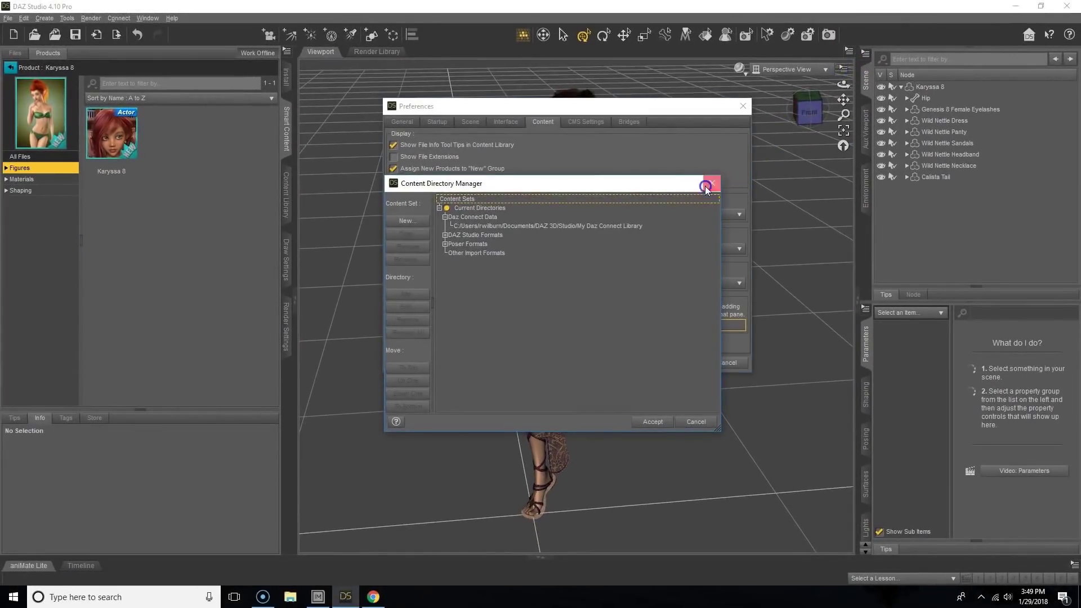
click(712, 183)
click(742, 106)
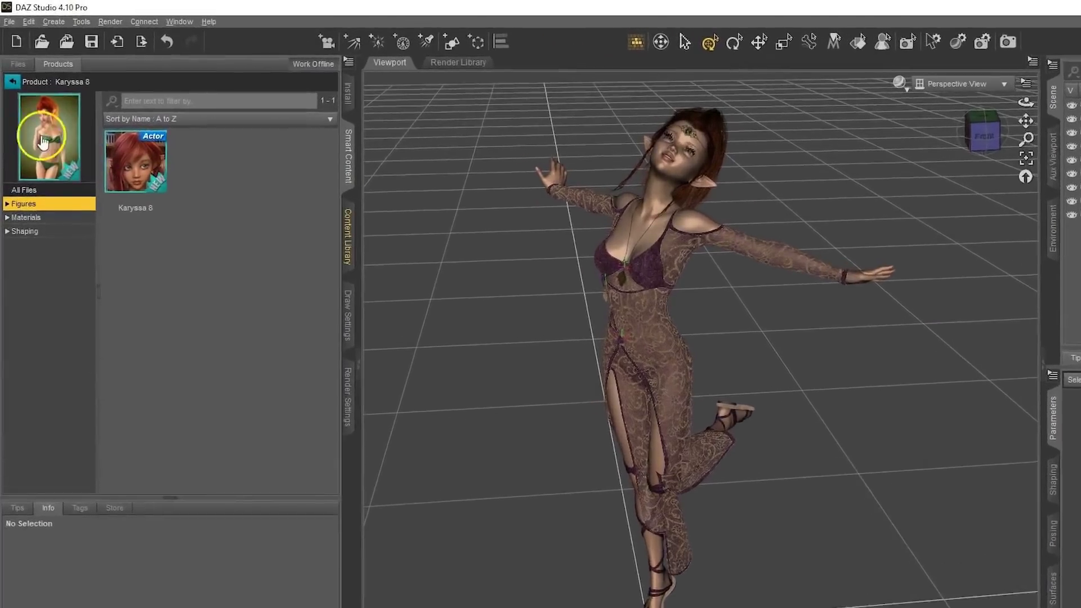
Return to the Smart Content product list, uninstall Karyssa 8 and show the products available for installation.
click(10, 67)
click(213, 269)
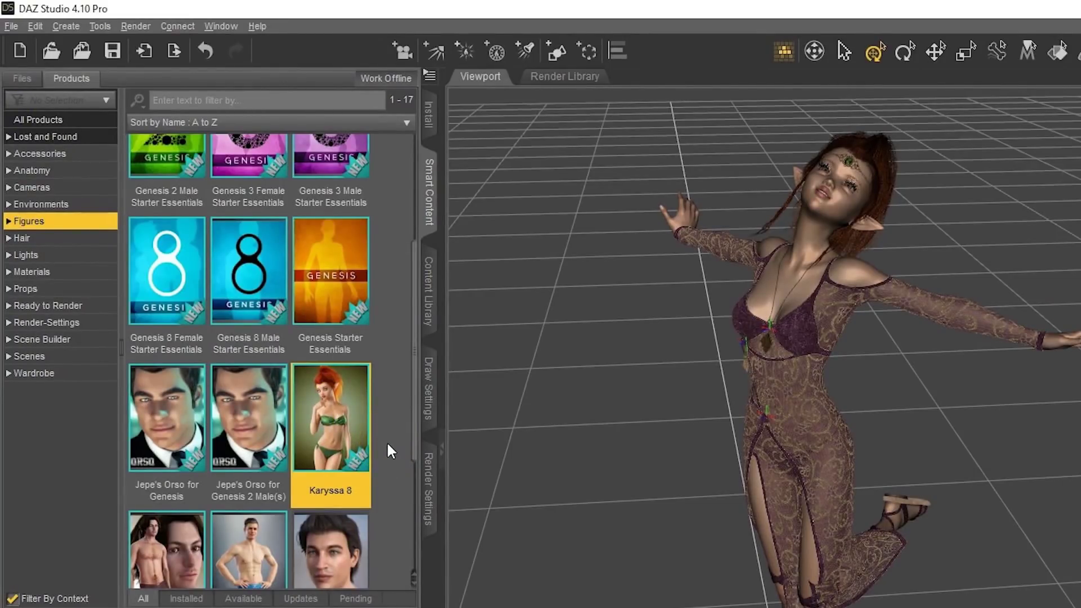
right_click(346, 423)
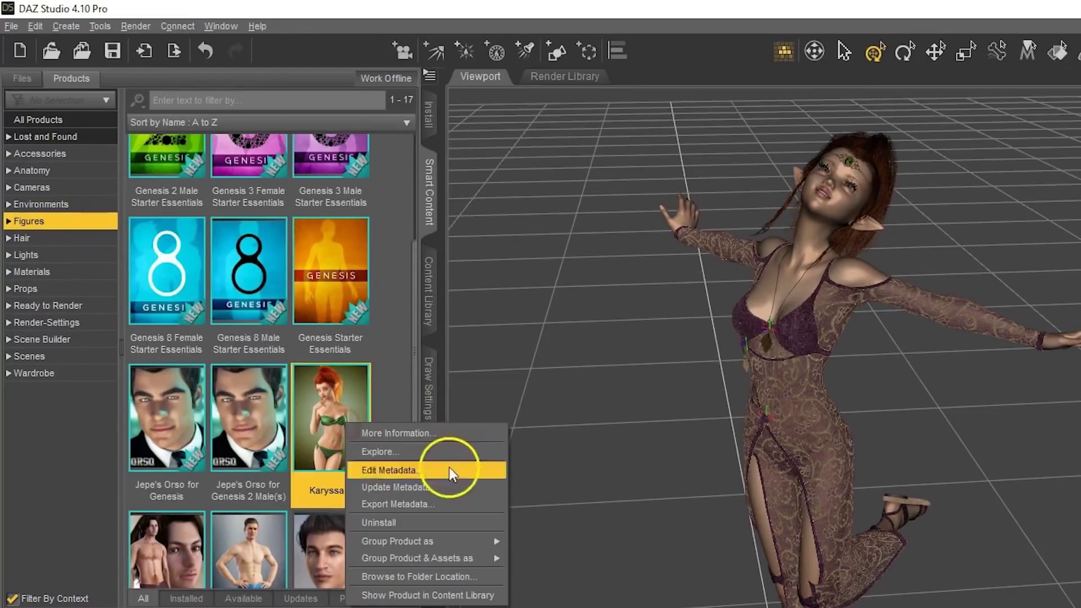
click(452, 515)
click(240, 598)
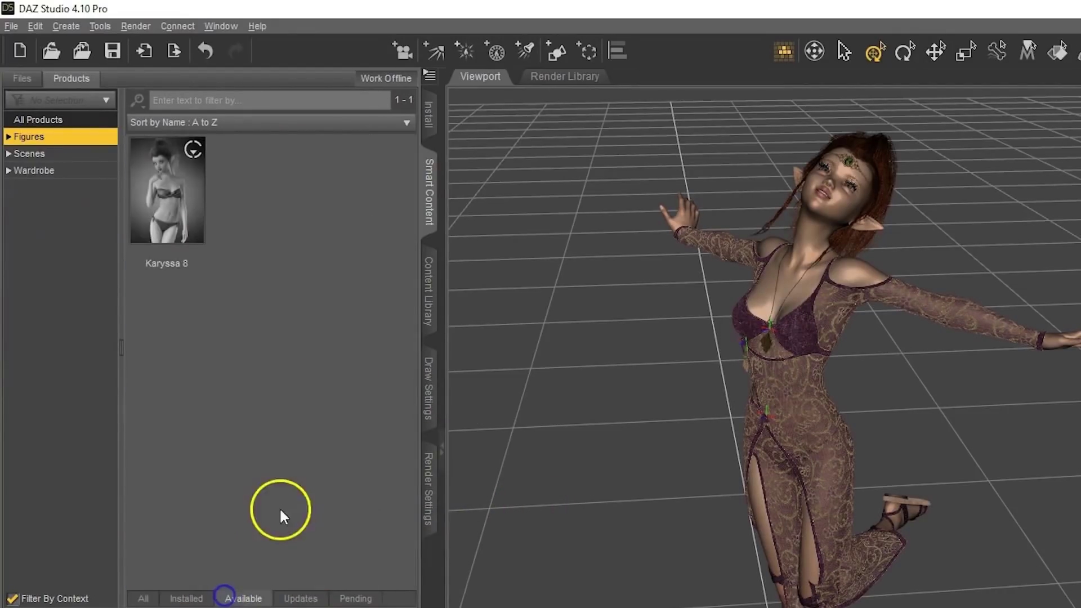